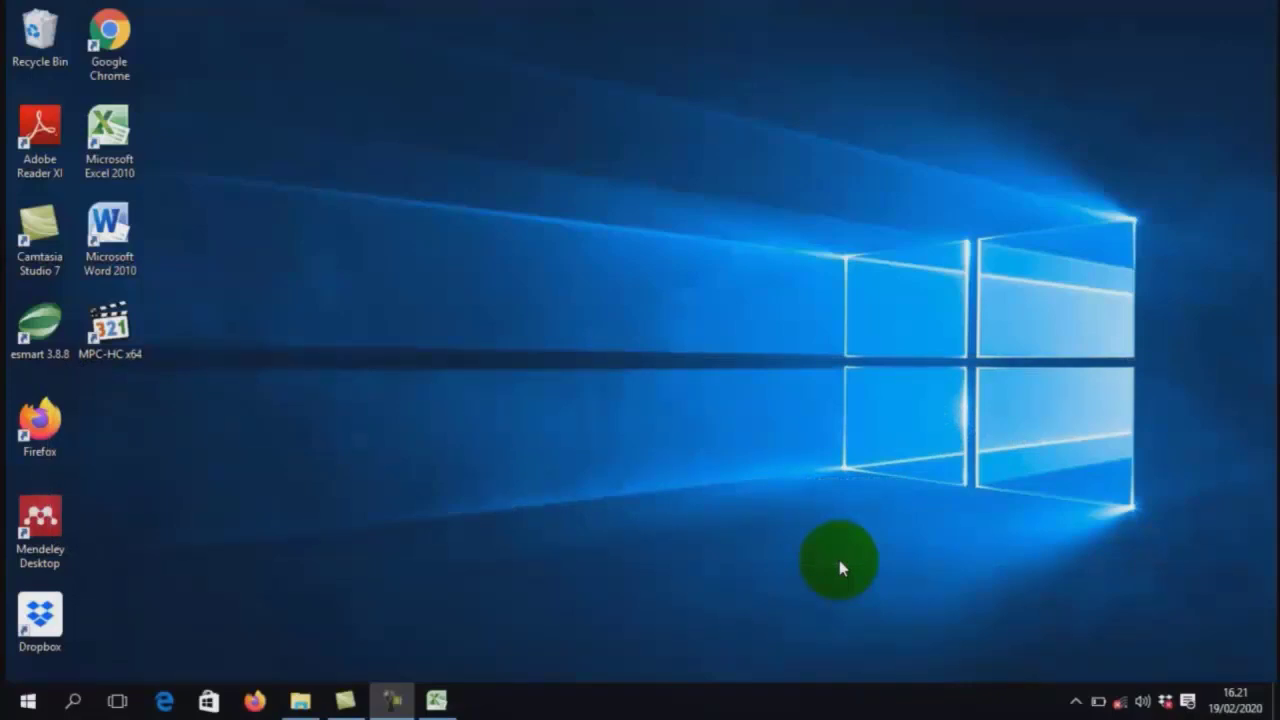
# Switch to the SIKLUS AKUNTANSI workbook in Excel and rename Sheet 3 as BUKU BESAR
pyautogui.click(436, 700)
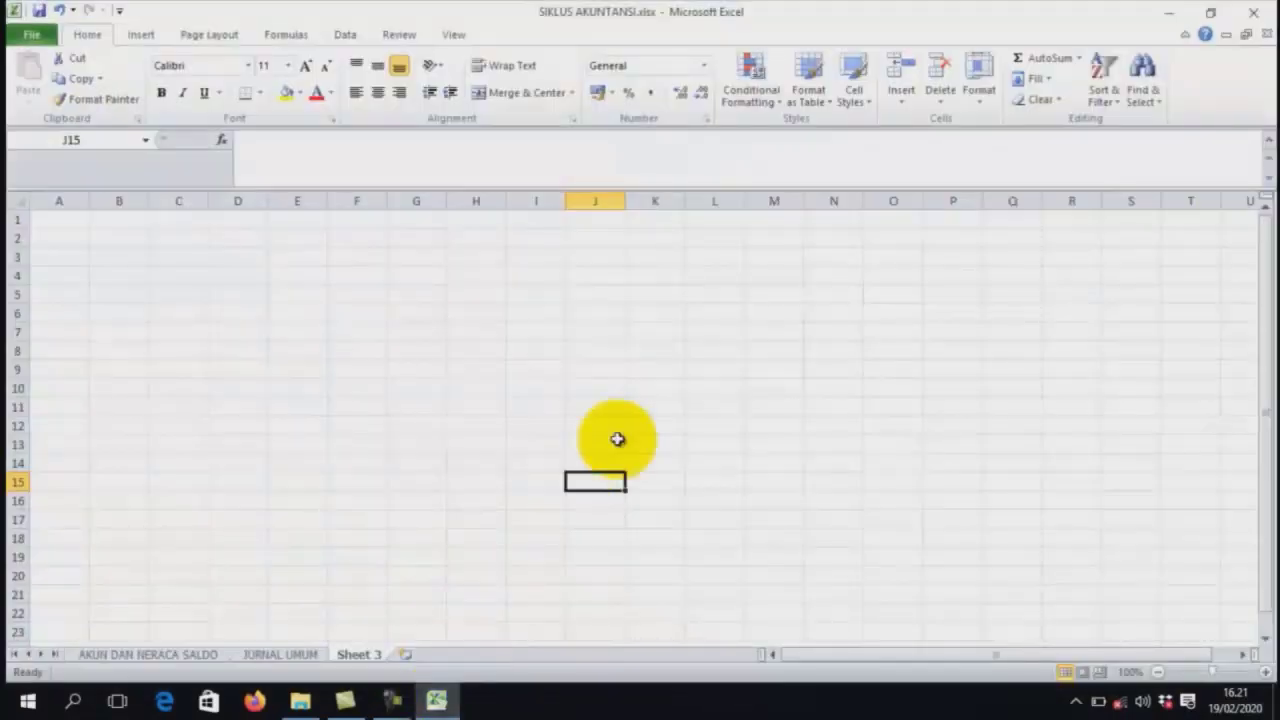
pyautogui.click(822, 426)
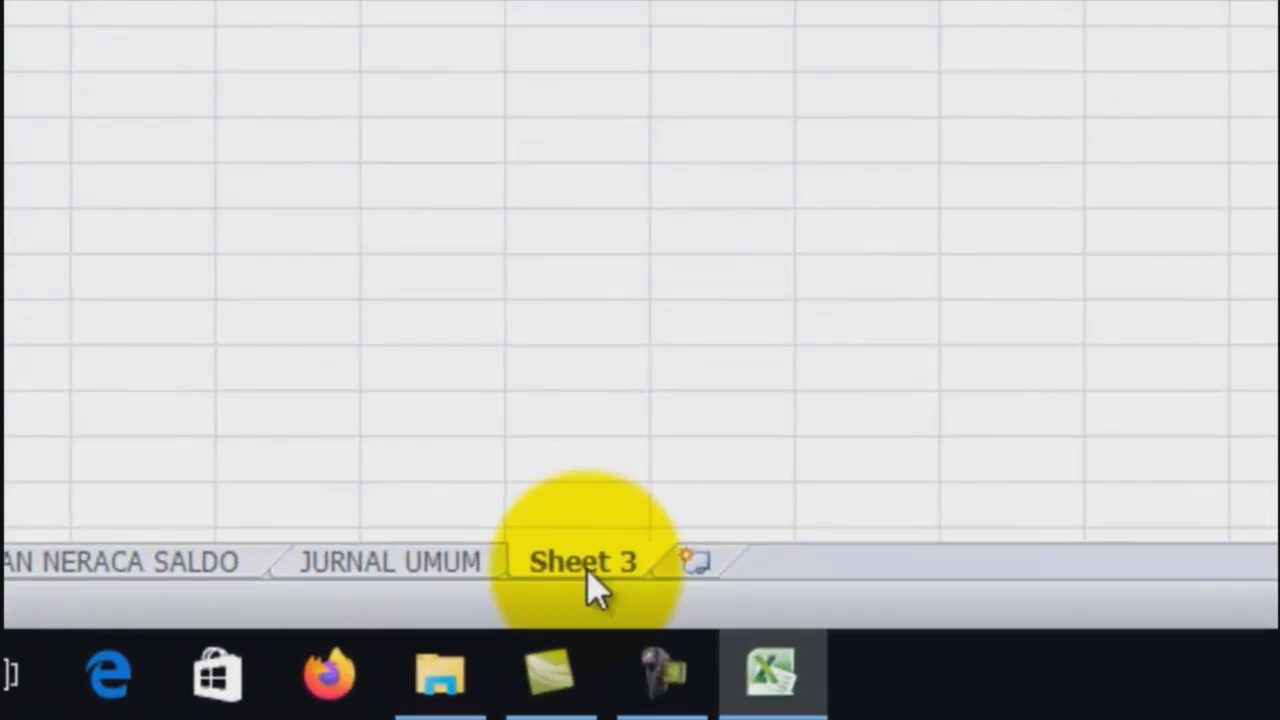
pyautogui.rightClick(590, 588)
pyautogui.click(714, 172)
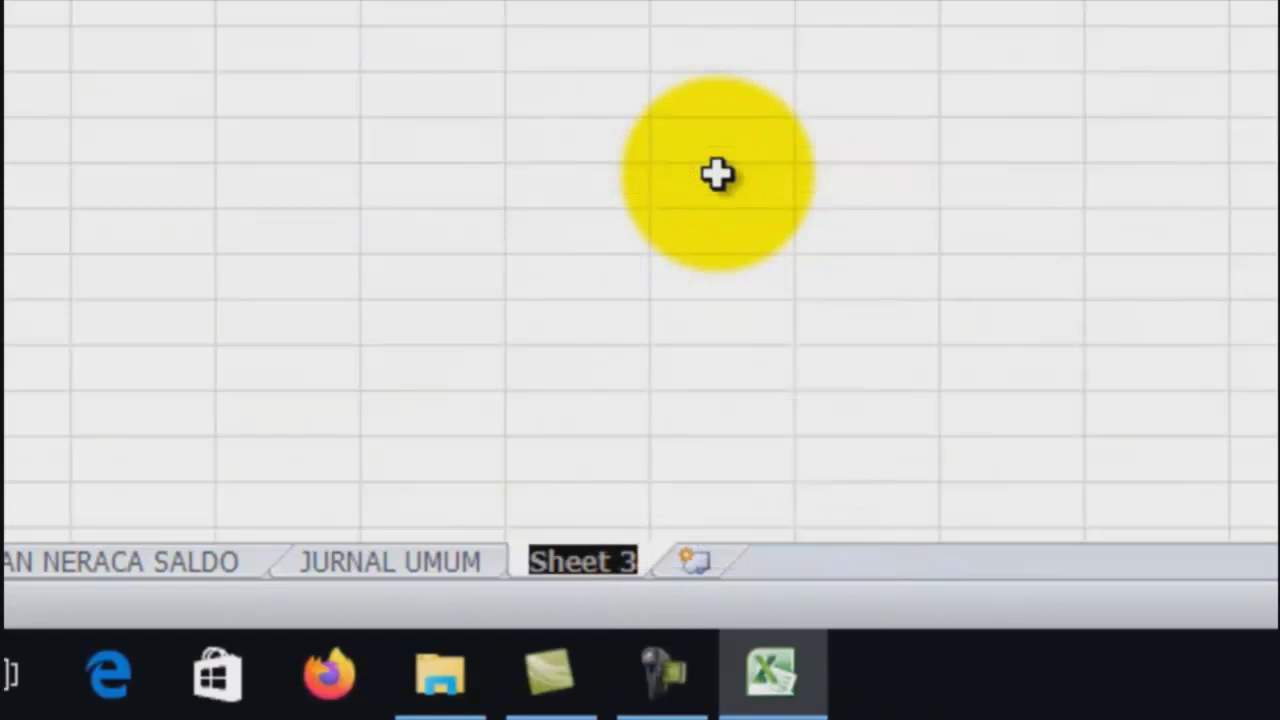
pyautogui.write('BUKU B')
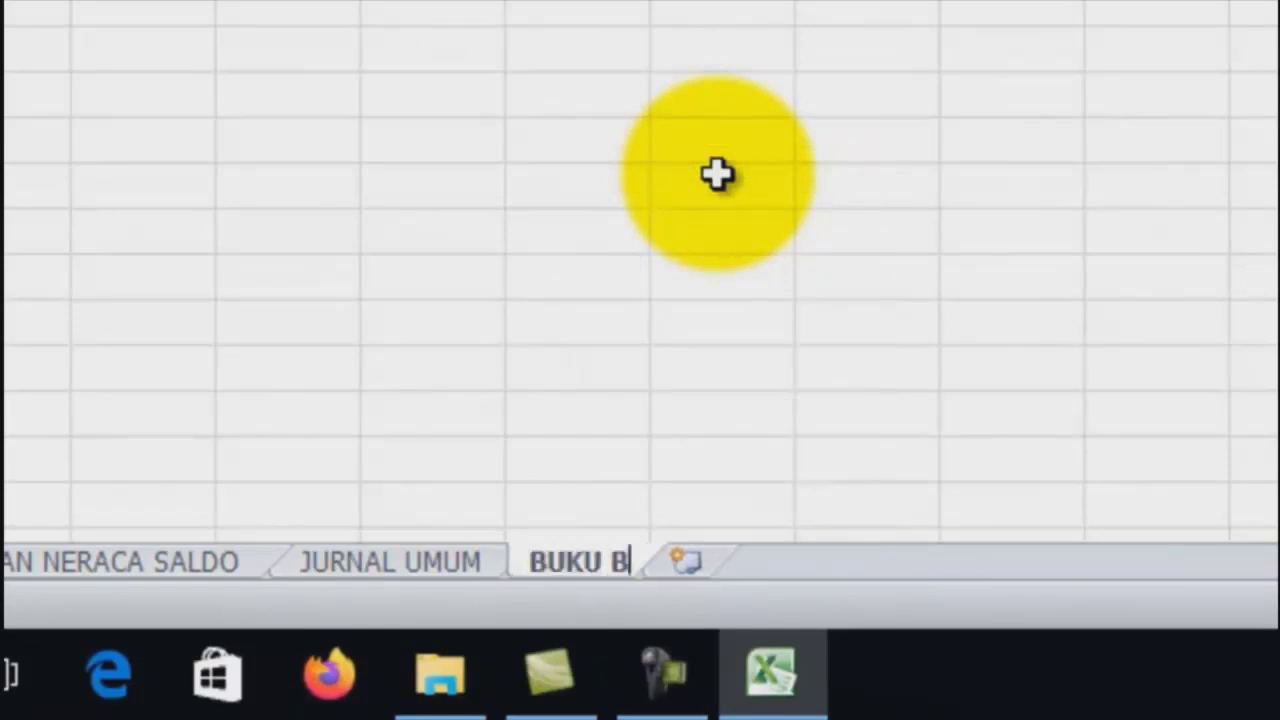
pyautogui.write('ESAR')
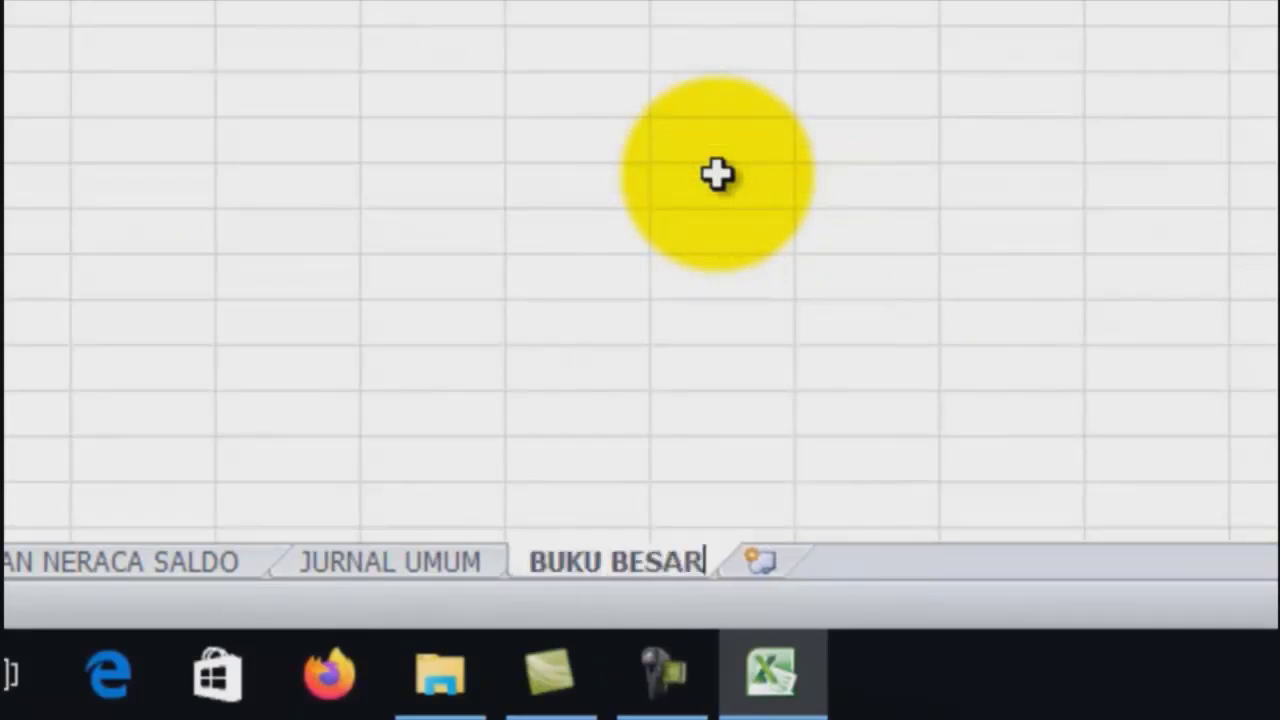
pyautogui.click(717, 175)
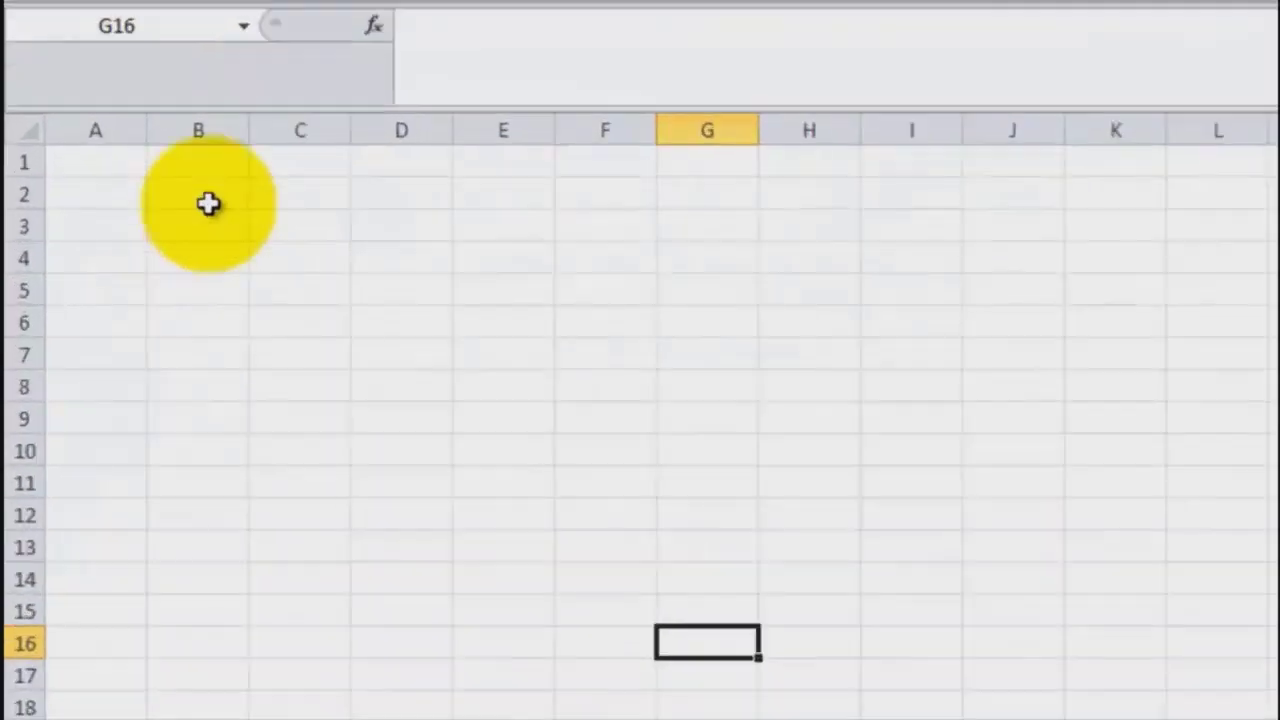
# Enter the heading CV PURNAMA ASRI in cell B1 and BUKU BESAR in cell B2
pyautogui.click(124, 220)
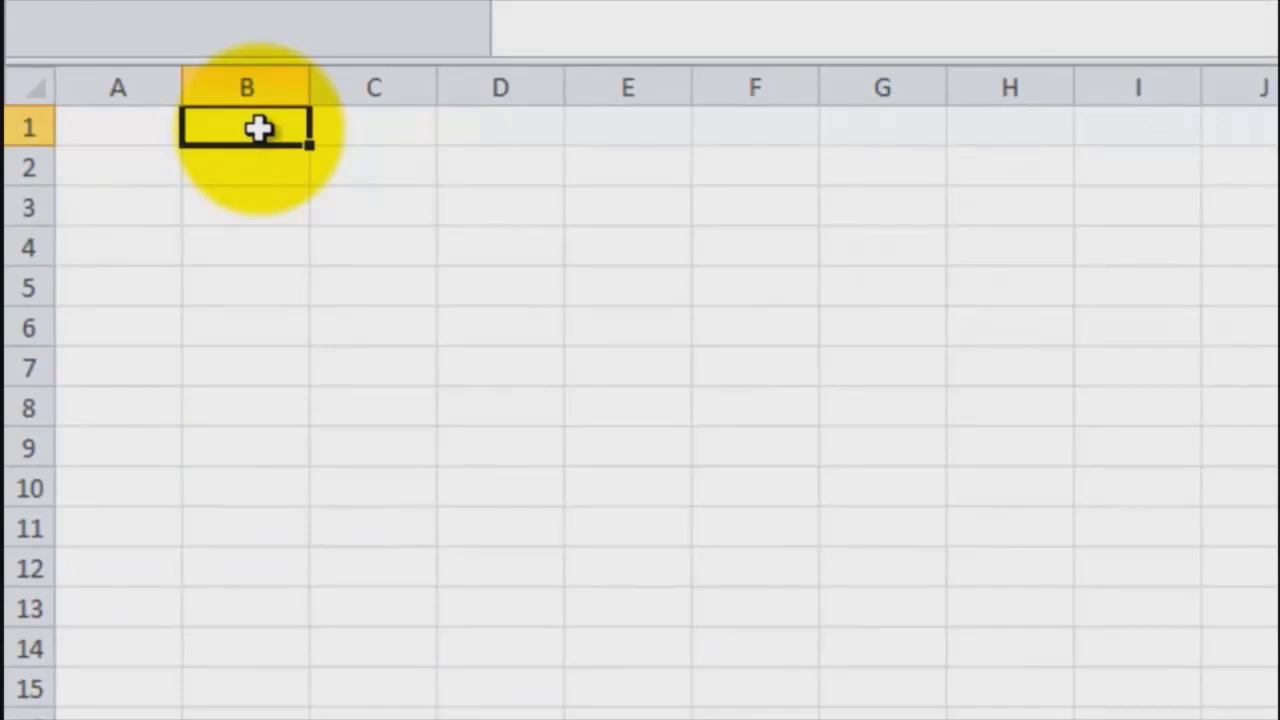
pyautogui.write('C')
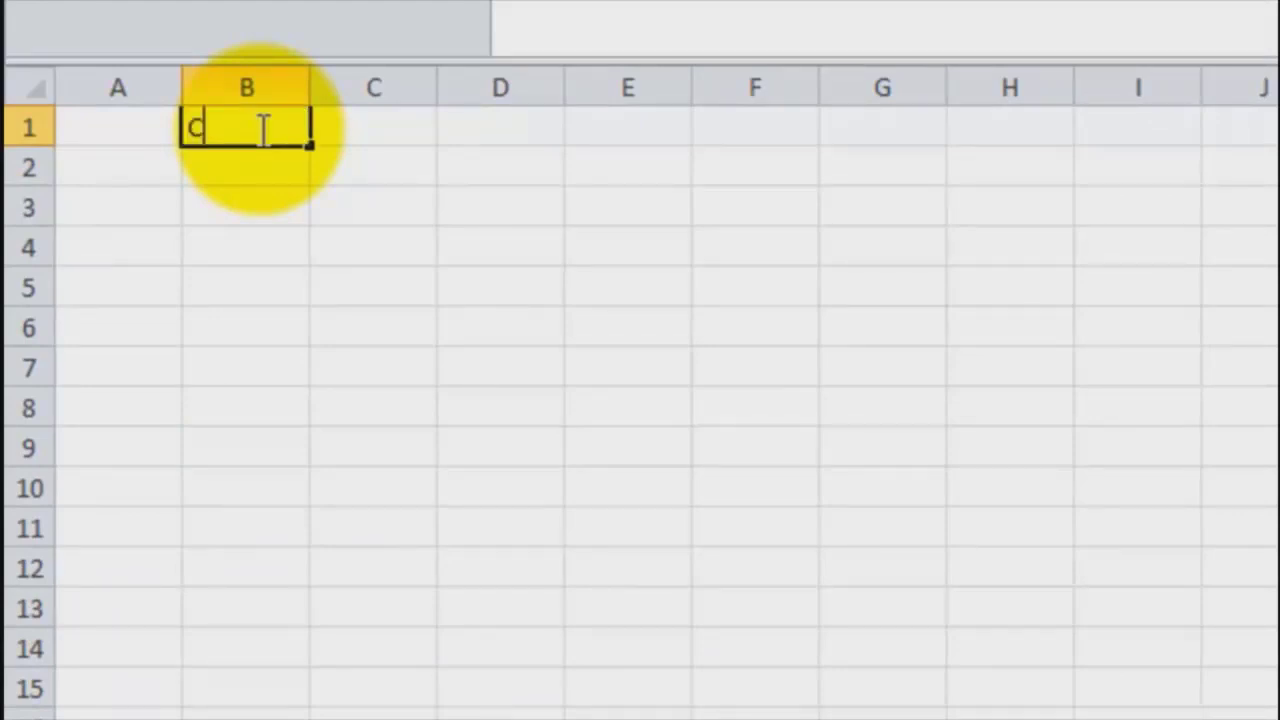
pyautogui.write('V PURN')
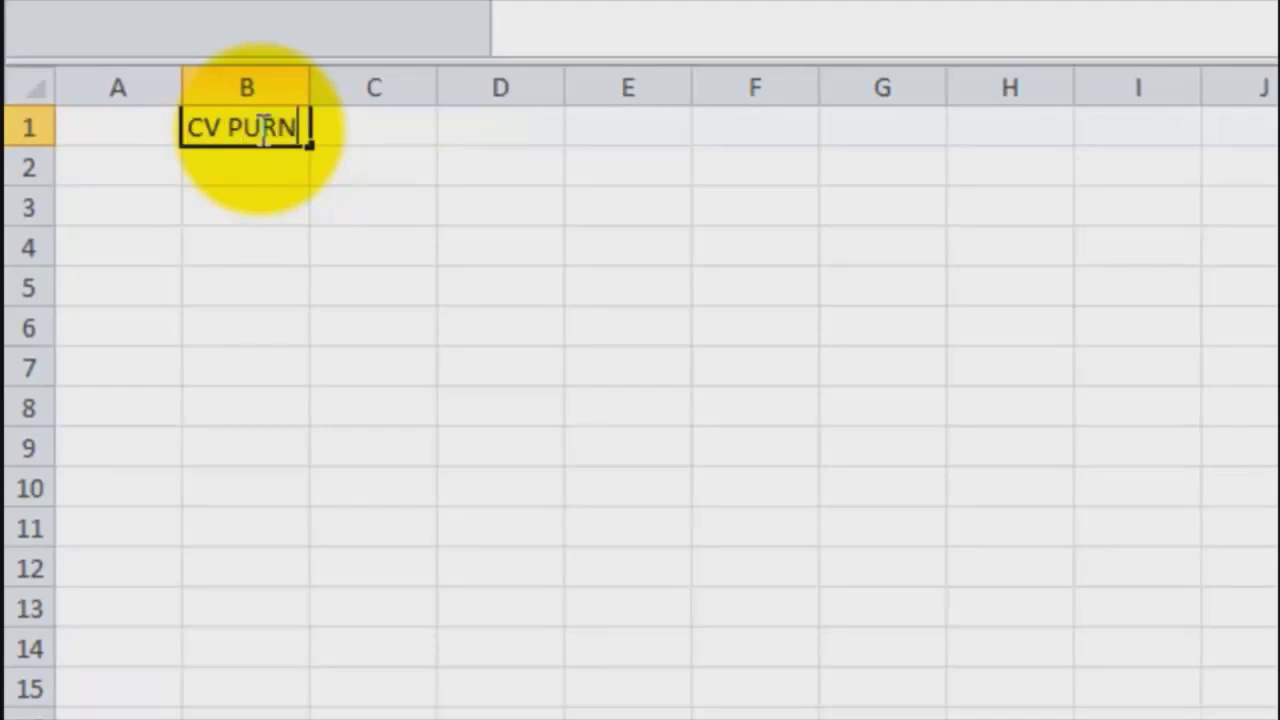
pyautogui.write('AMA ASRI')
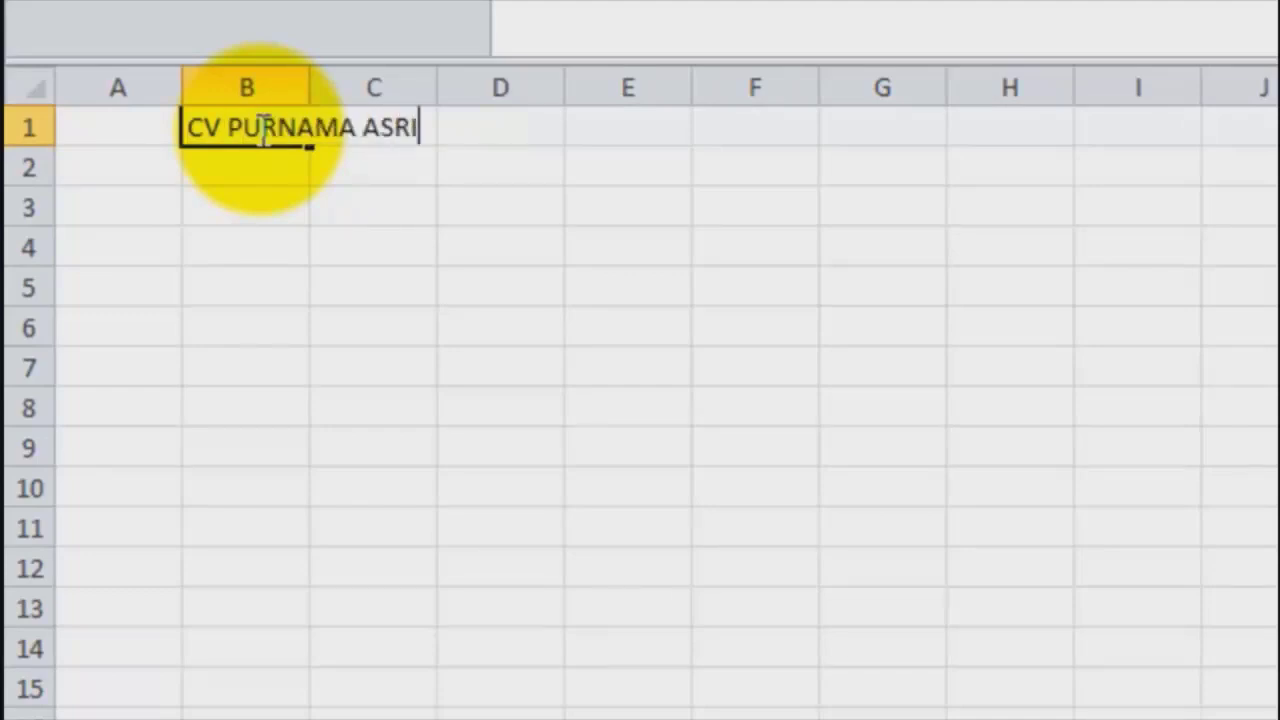
pyautogui.press('Return')
pyautogui.write('BU')
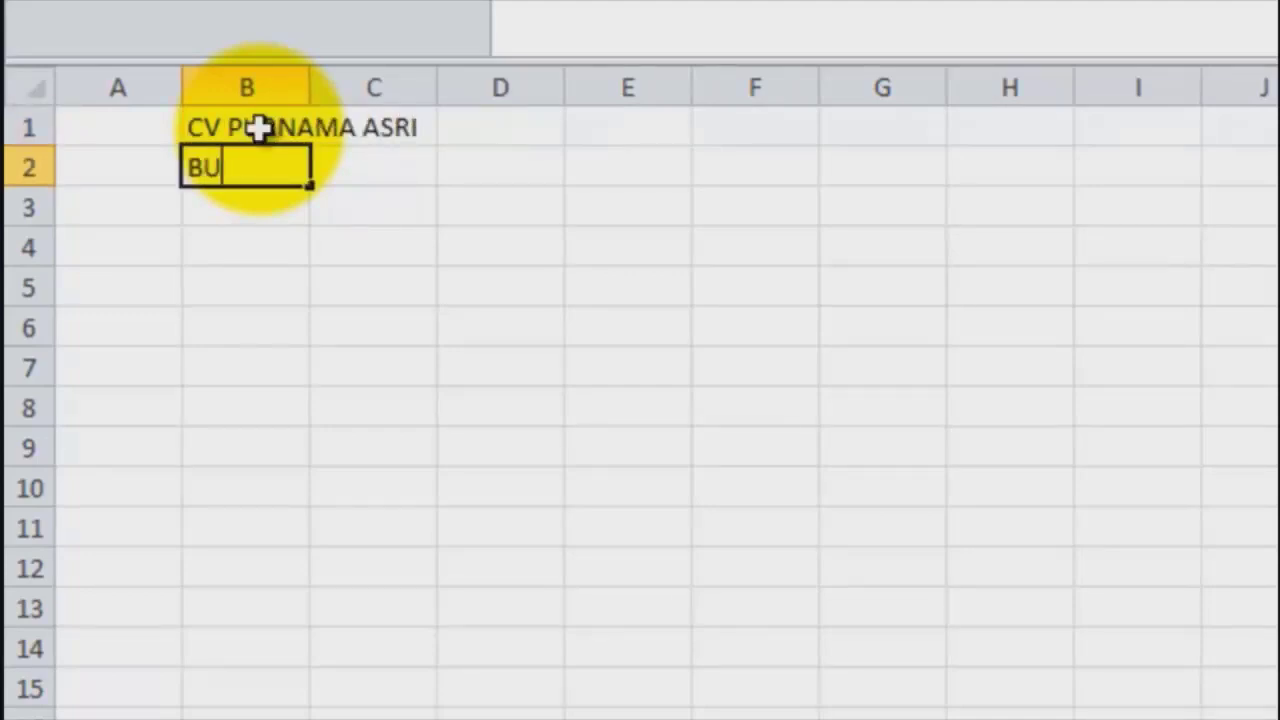
pyautogui.write('KU BESAR')
pyautogui.press('Return')
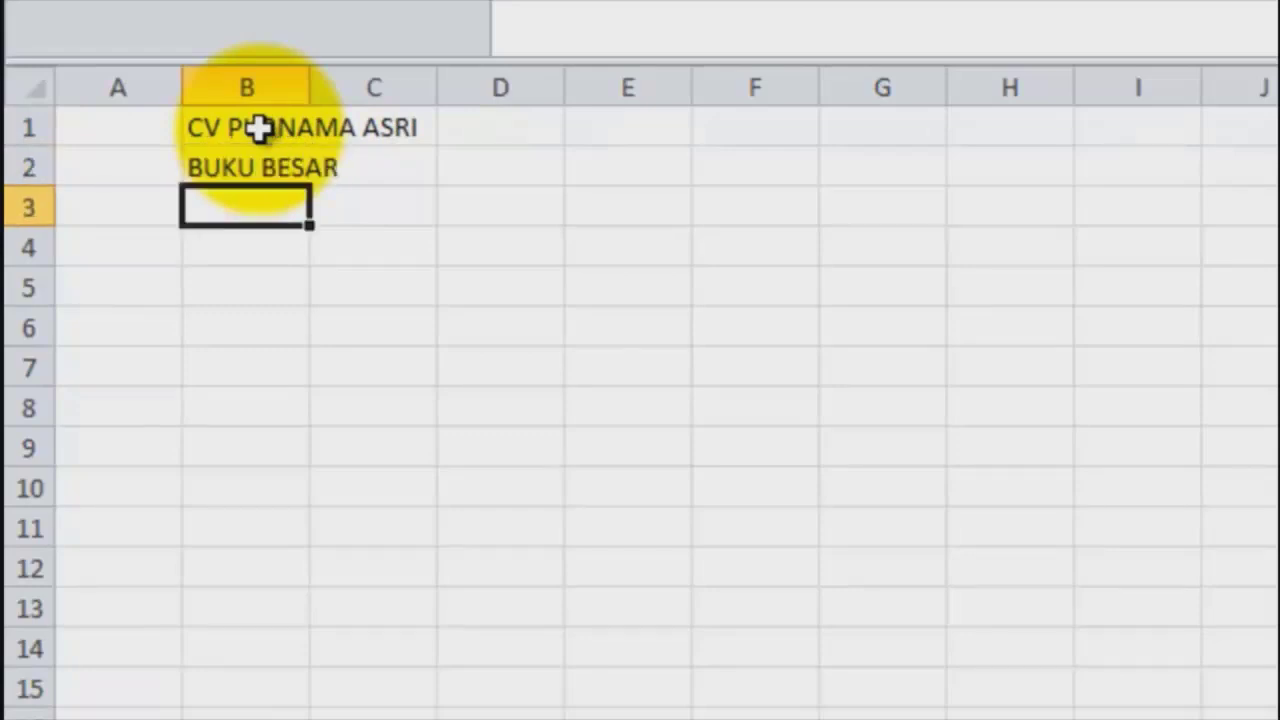
# Enter the period heading PER 31 DESEMBER 2019 in cell B3
pyautogui.write('PER 31 ')
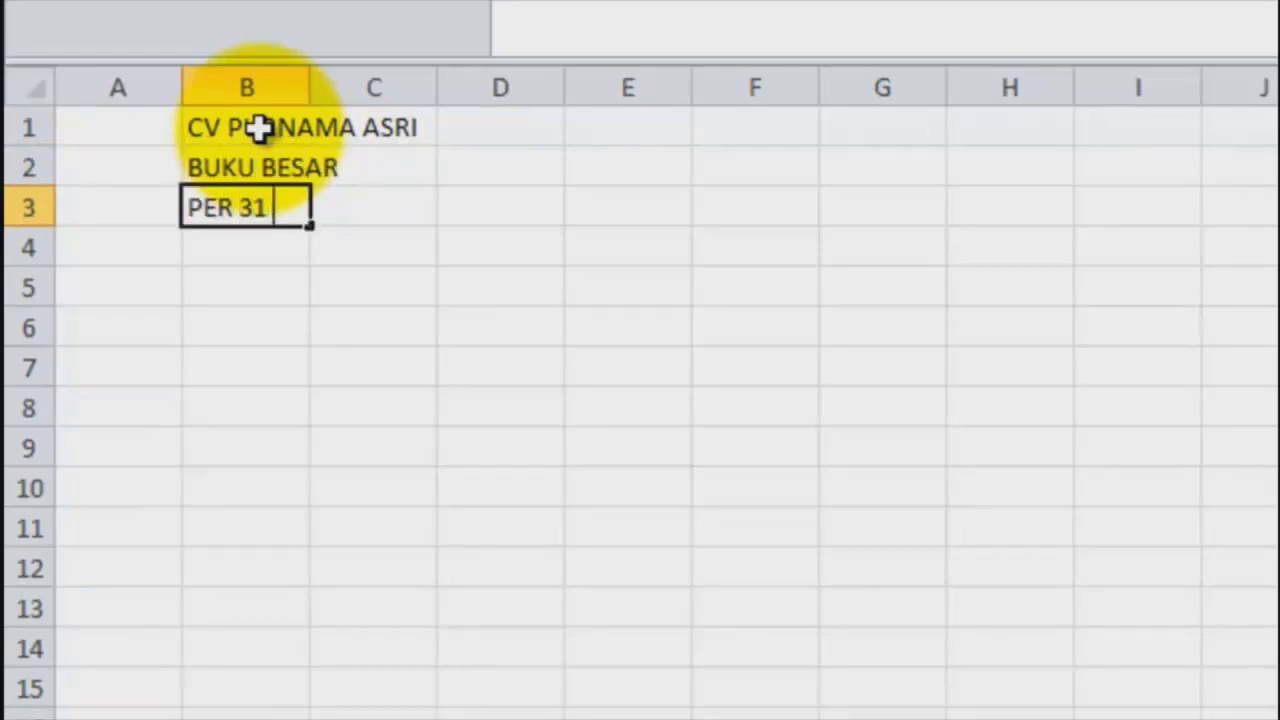
pyautogui.write('DESEMBER')
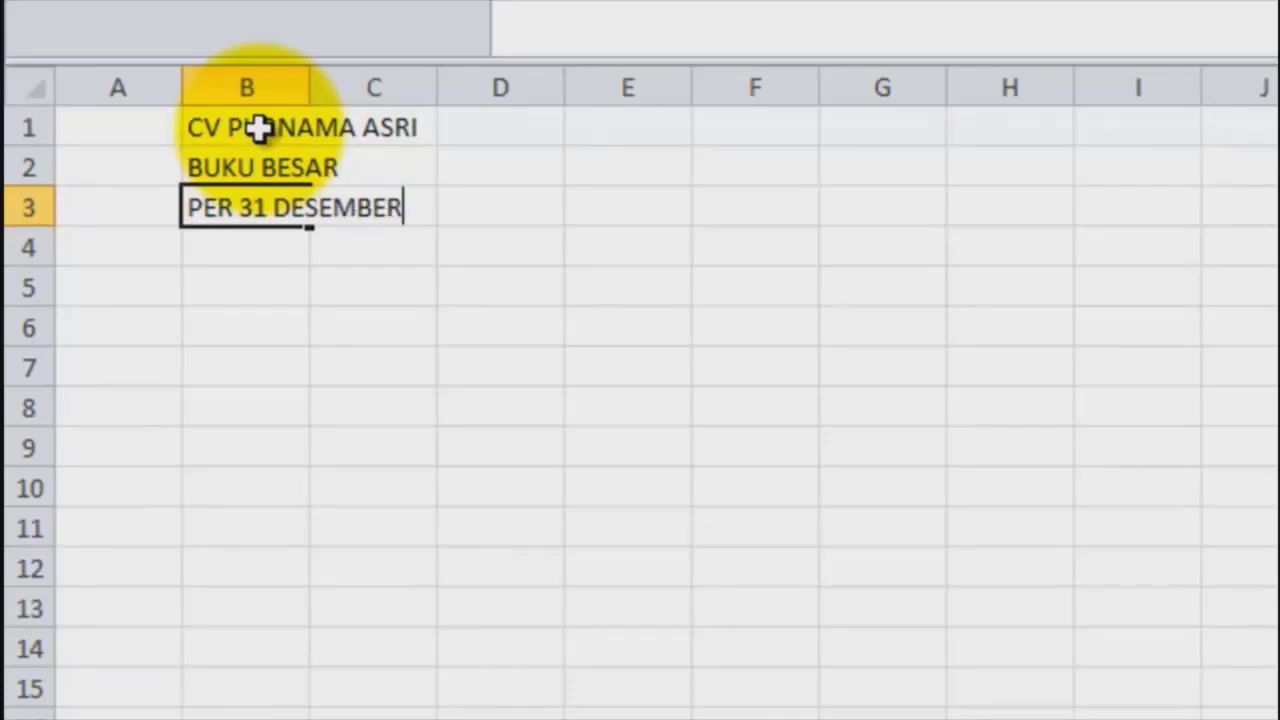
pyautogui.write(' 2019')
pyautogui.press('Return')
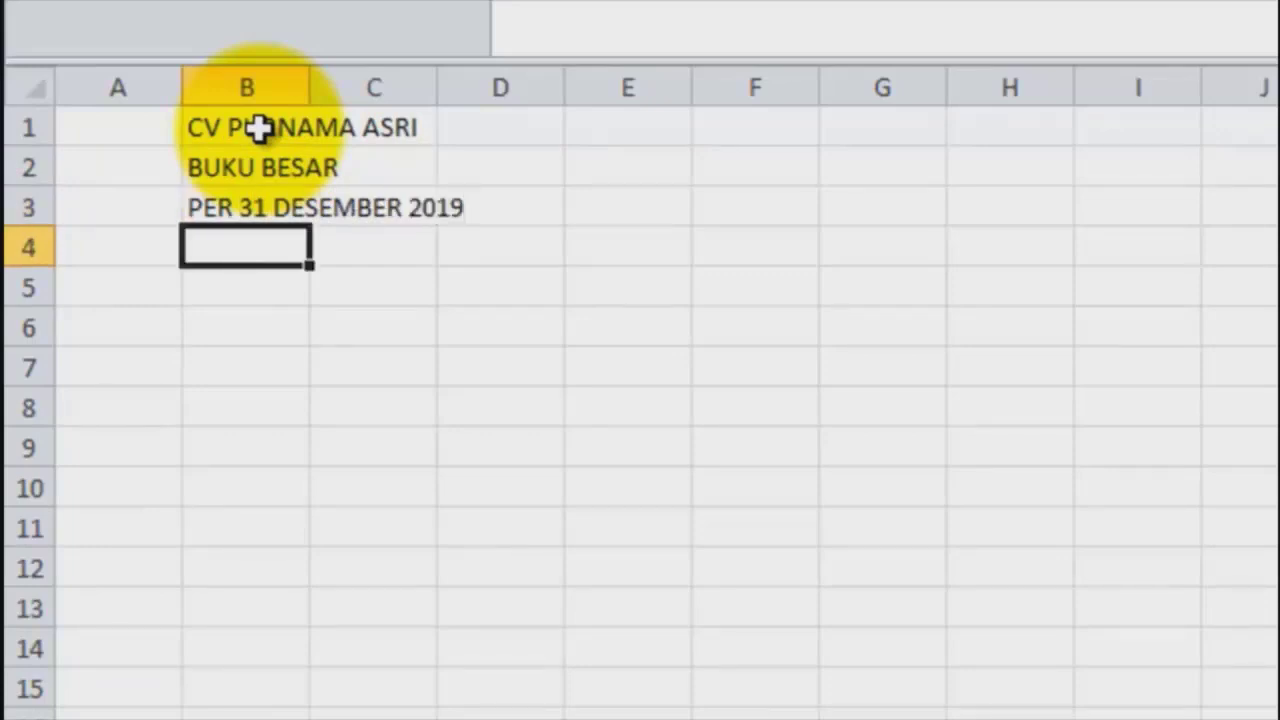
pyautogui.click(520, 466)
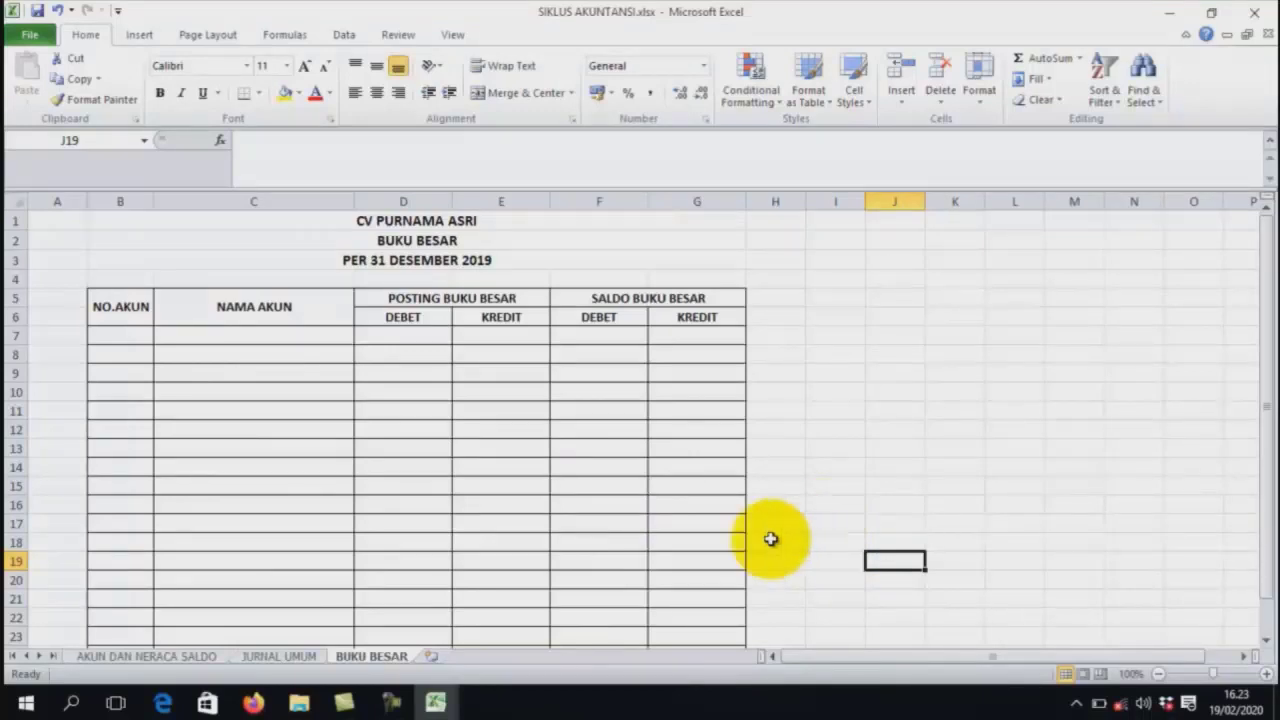
# Link the first NO.AKUN cell, B7, to the account number in B7 of the AKUN DAN NERACA SALDO sheet
pyautogui.click(111, 337)
pyautogui.write('=')
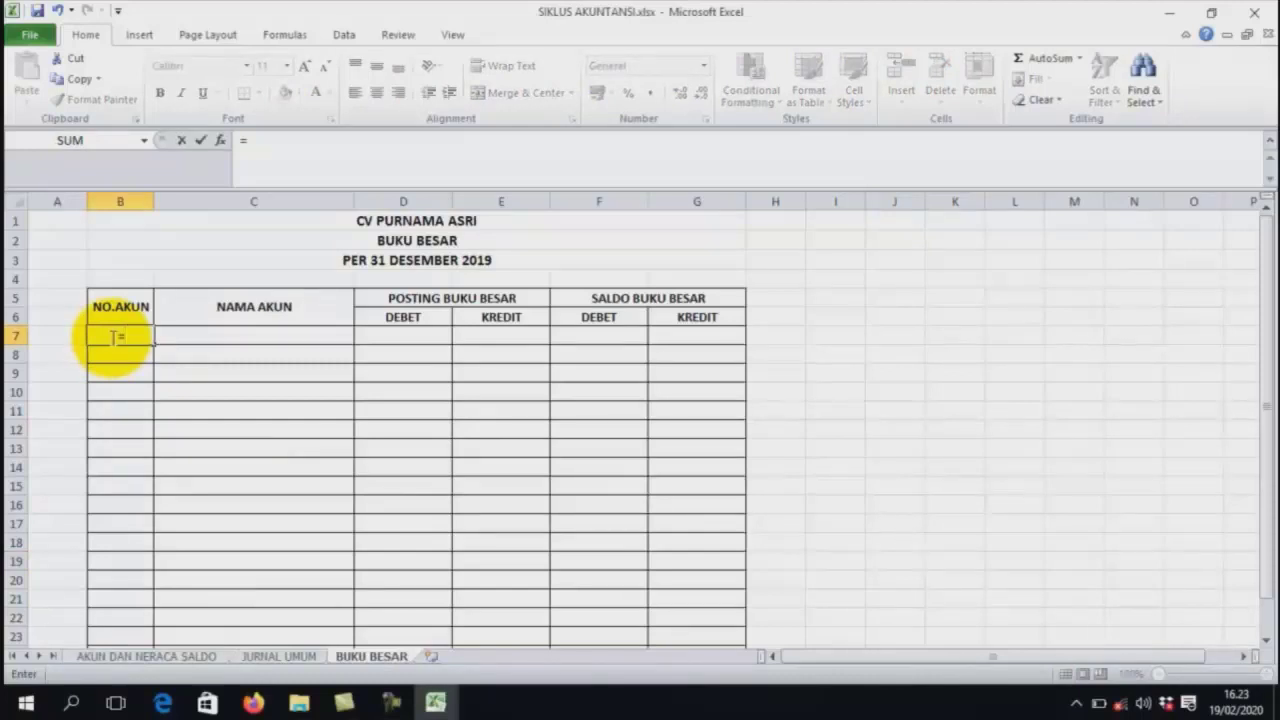
pyautogui.click(122, 658)
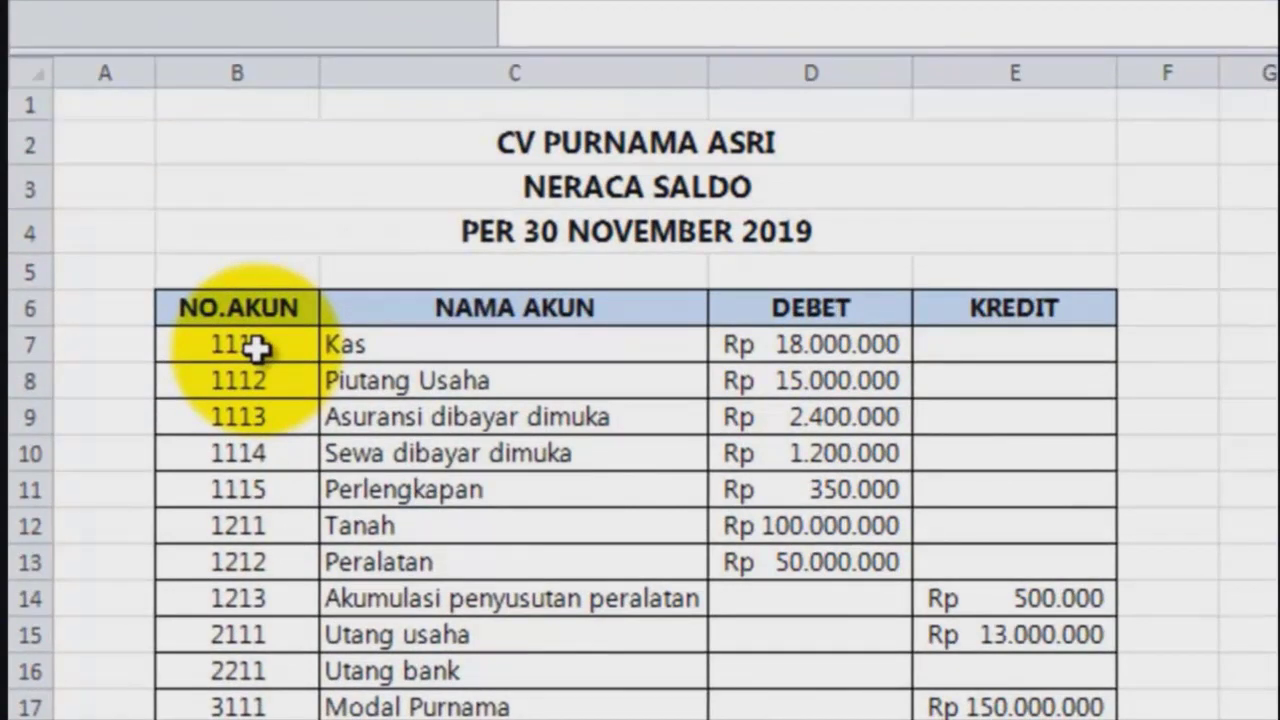
pyautogui.click(257, 347)
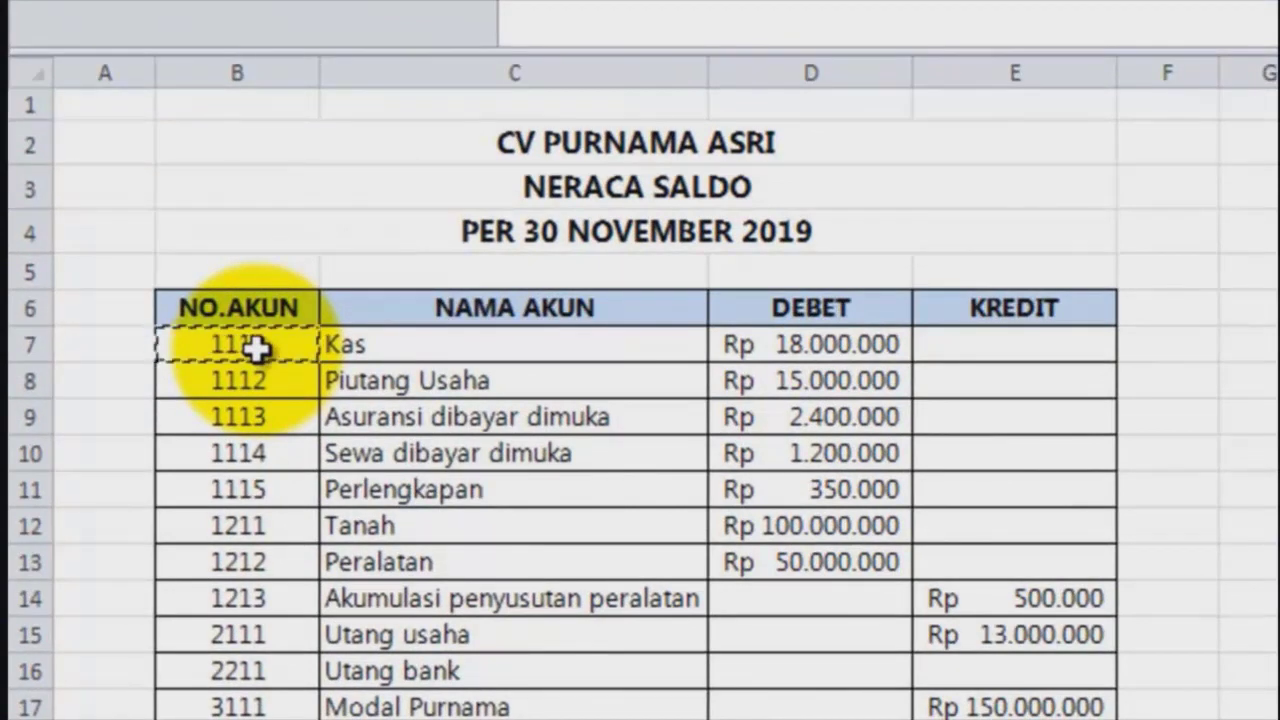
pyautogui.press('Return')
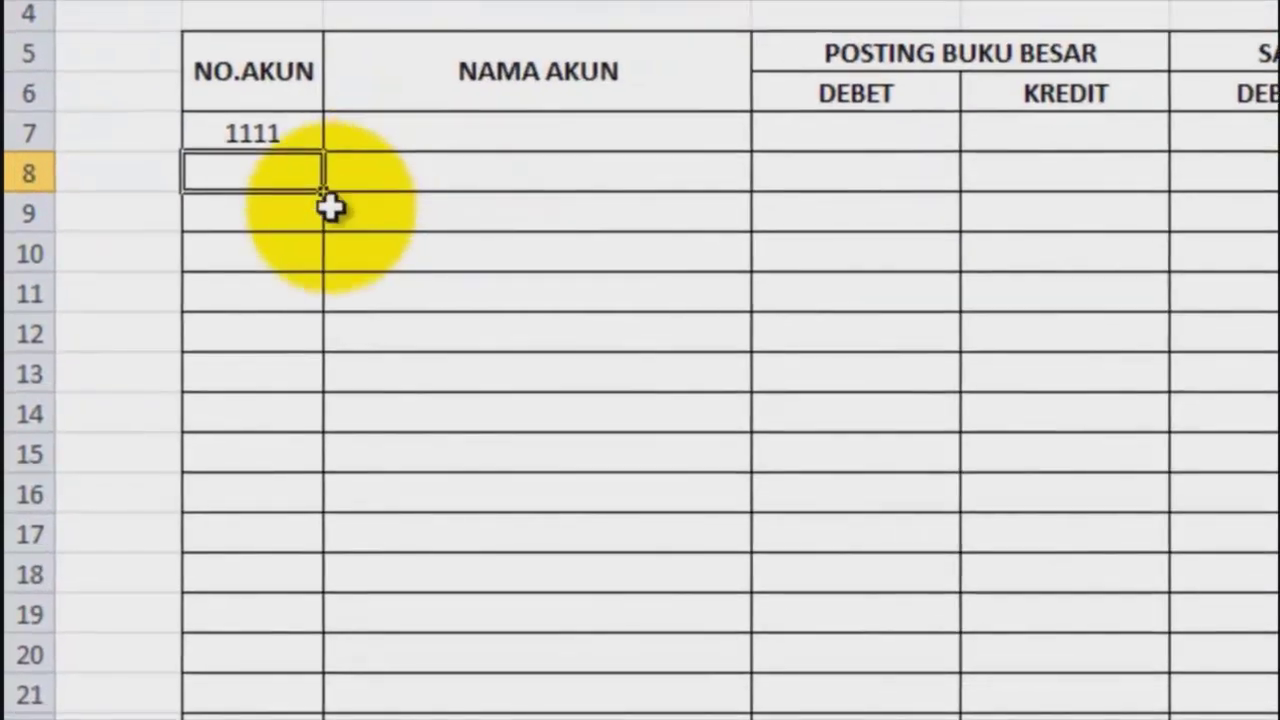
pyautogui.click(272, 133)
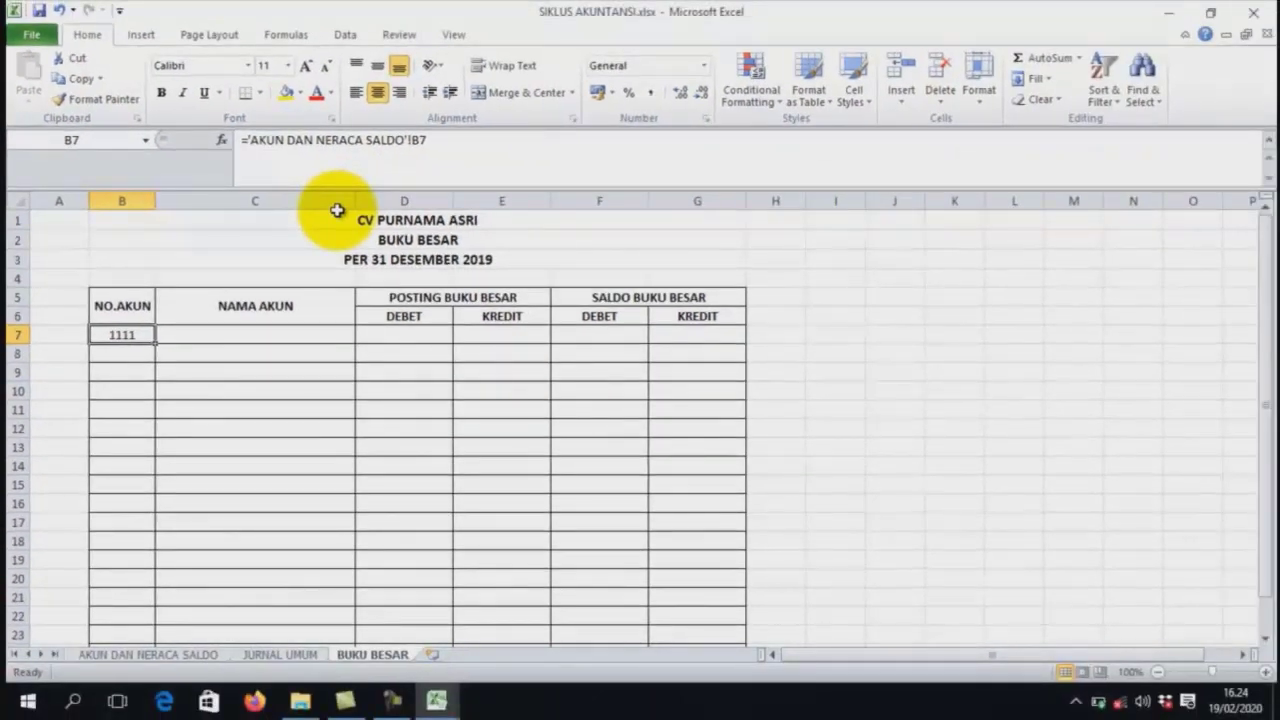
# Link the first NAMA AKUN cell, C7, to the account name in C7 of the AKUN DAN NERACA SALDO sheet
pyautogui.click(240, 333)
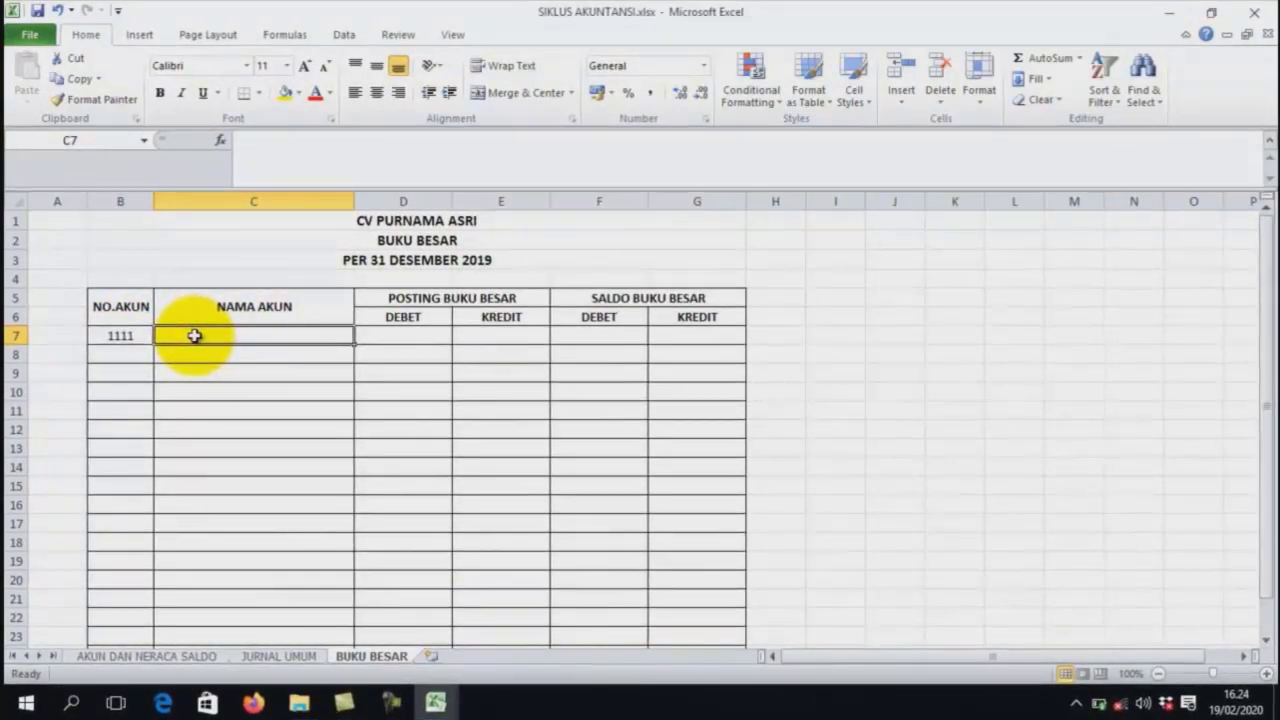
pyautogui.write('=')
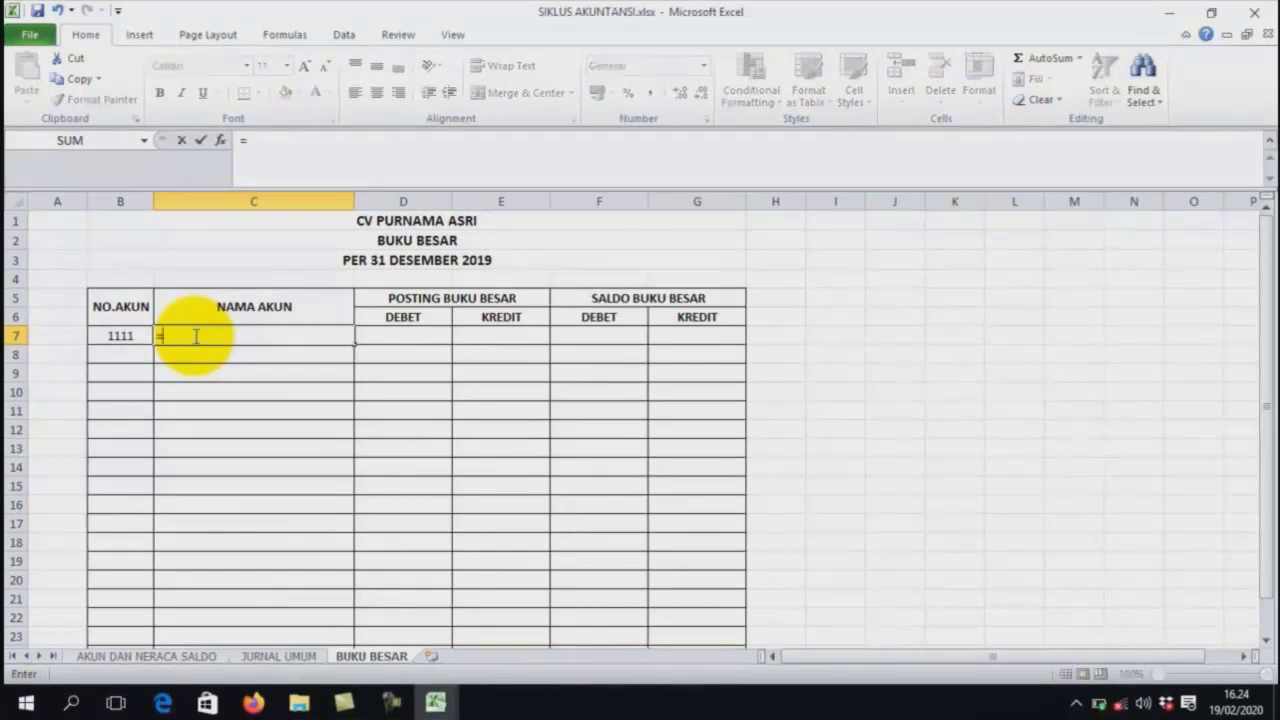
pyautogui.click(100, 660)
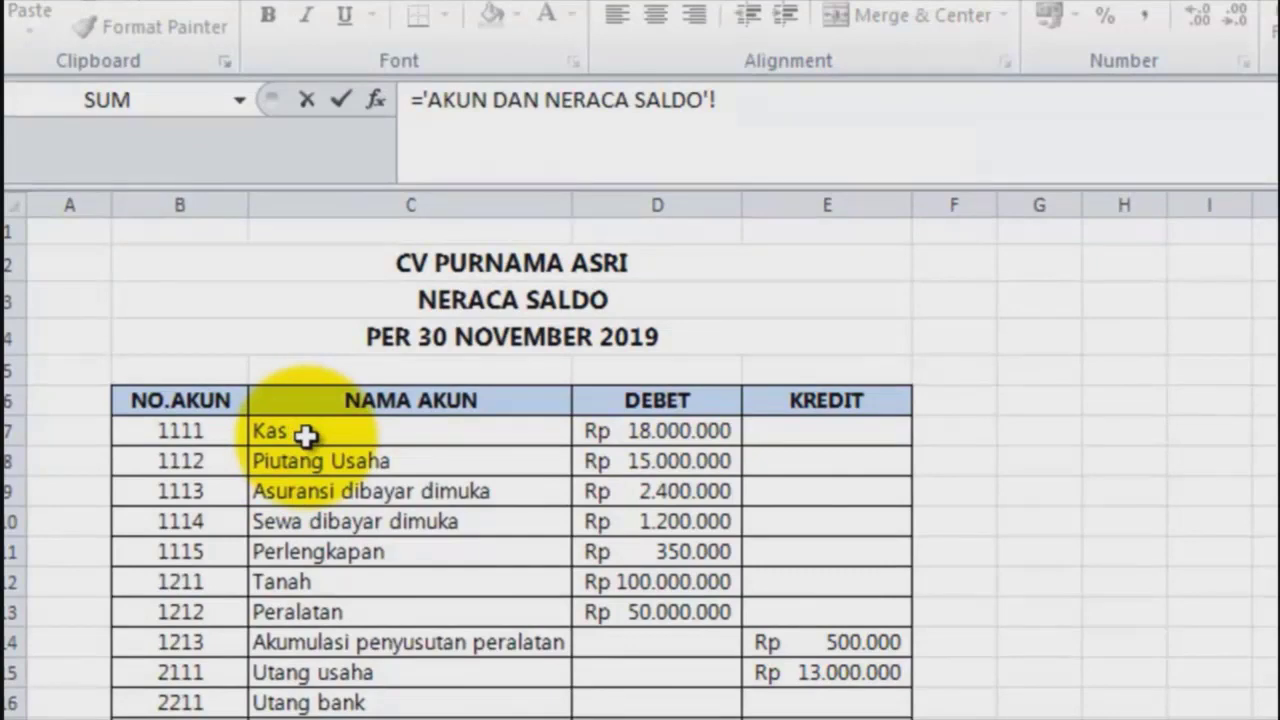
pyautogui.click(305, 434)
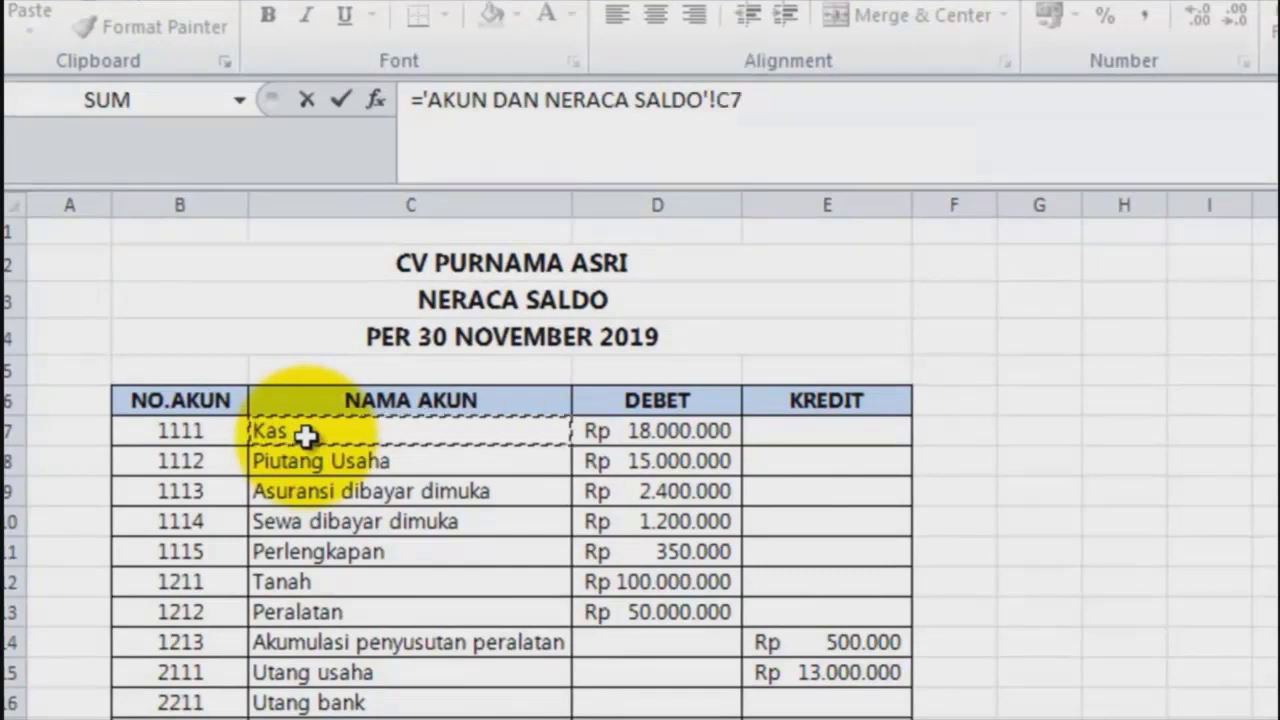
pyautogui.press('Return')
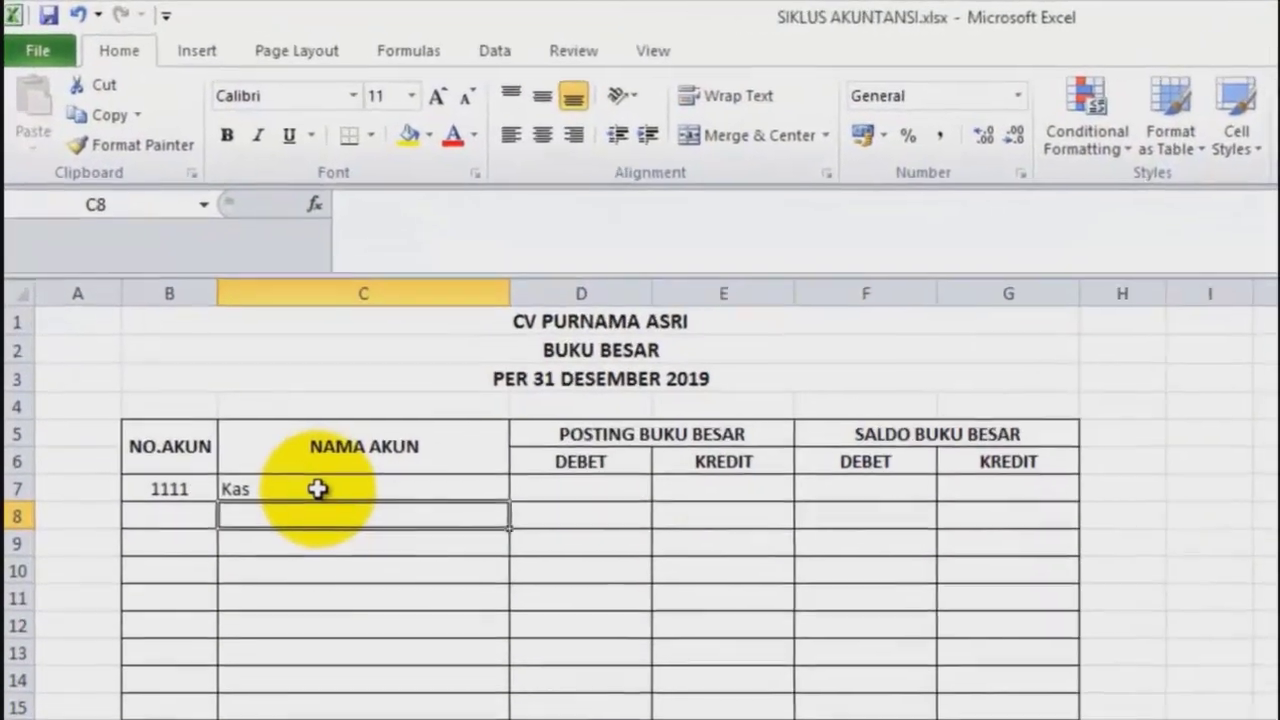
pyautogui.click(317, 488)
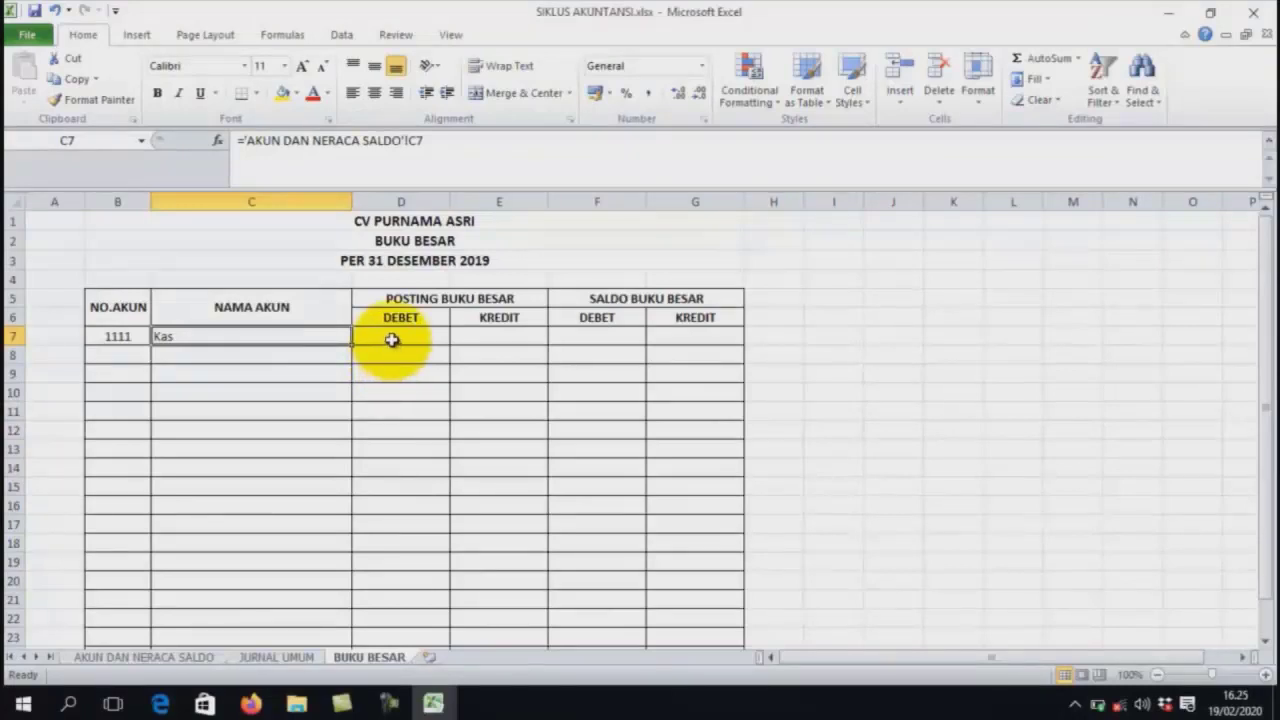
# Start the DEBET posting formula for Kas in D7 with the debit balance in D7 of AKUN DAN NERACA SALDO, followed by a plus sign
pyautogui.click(391, 339)
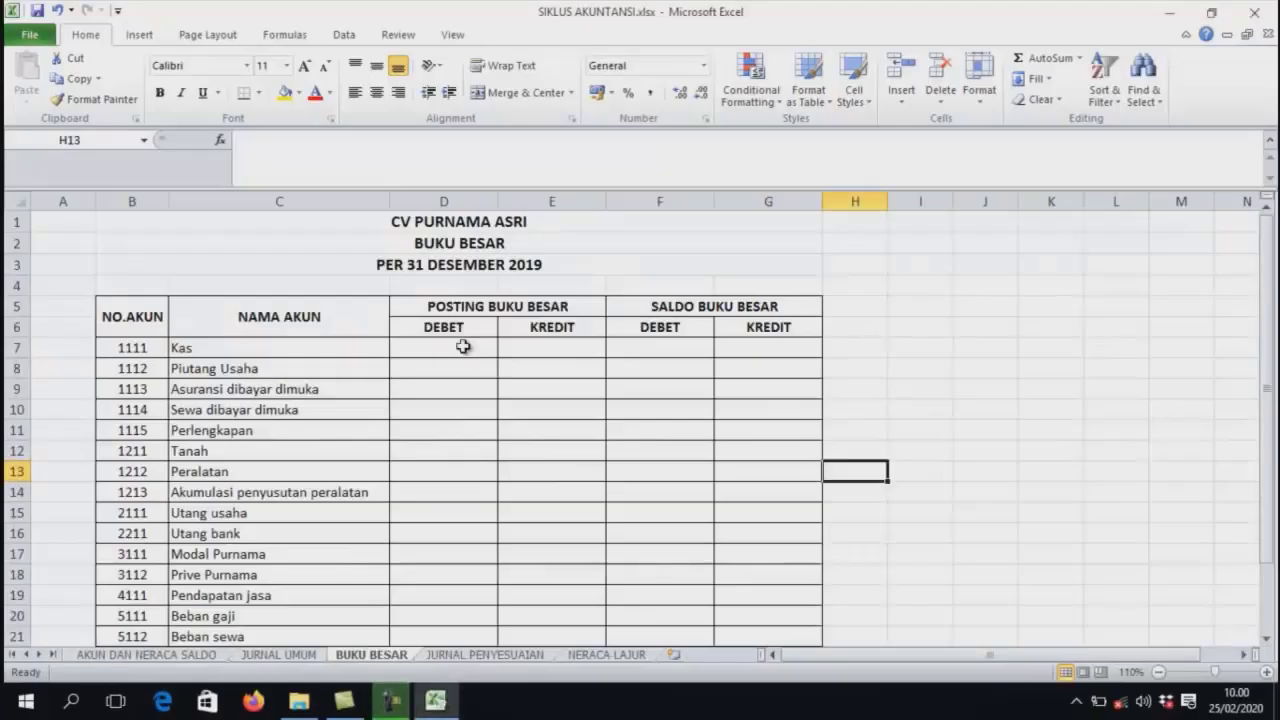
pyautogui.click(463, 346)
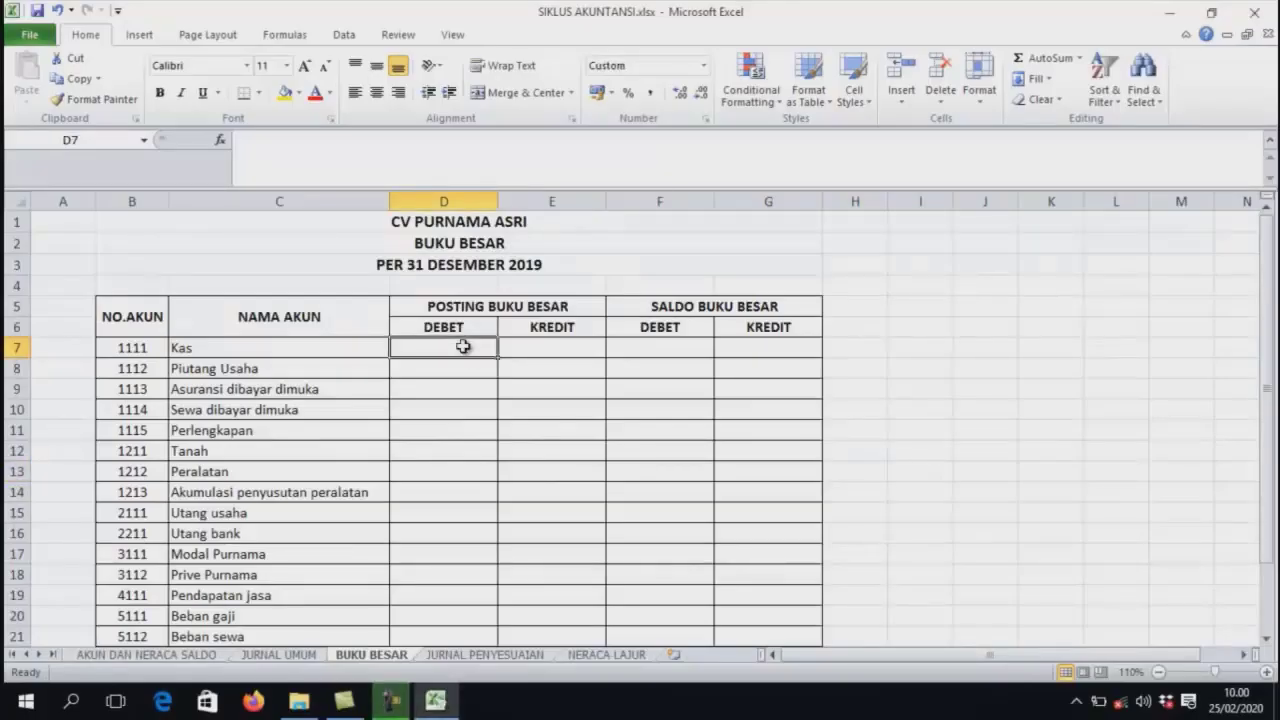
pyautogui.write('=')
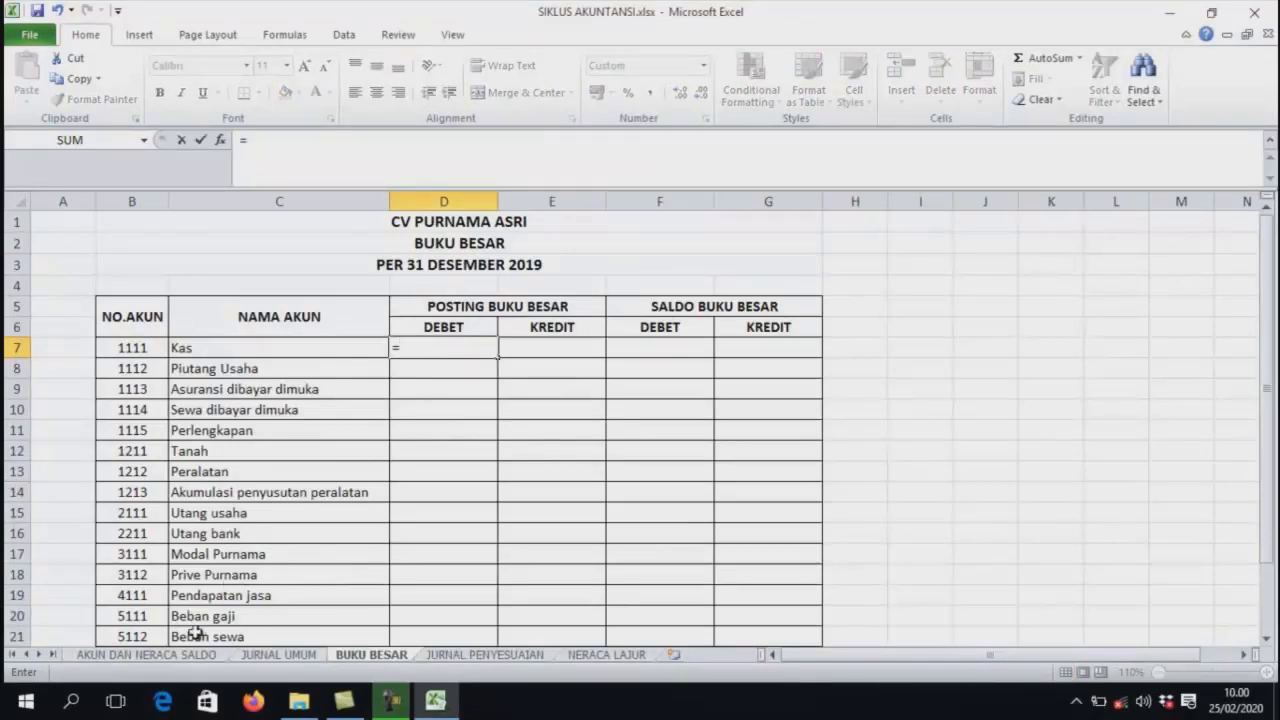
pyautogui.click(169, 657)
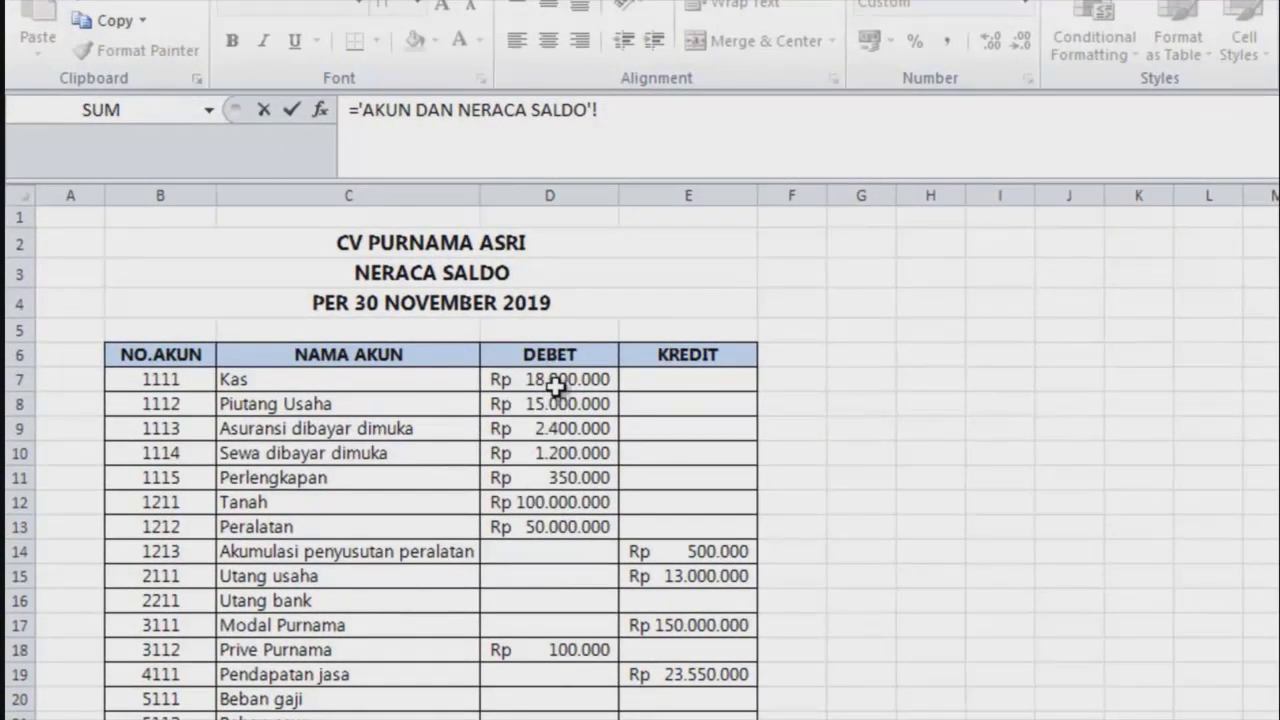
pyautogui.click(556, 388)
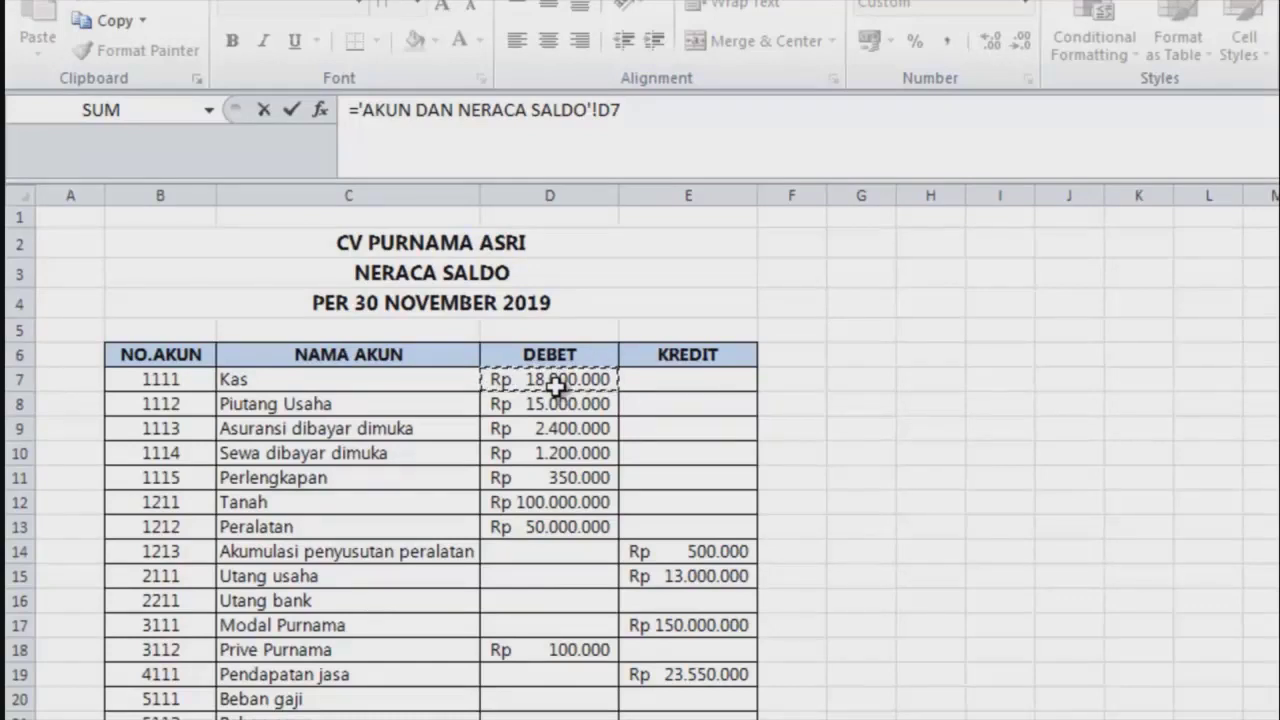
pyautogui.write('+')
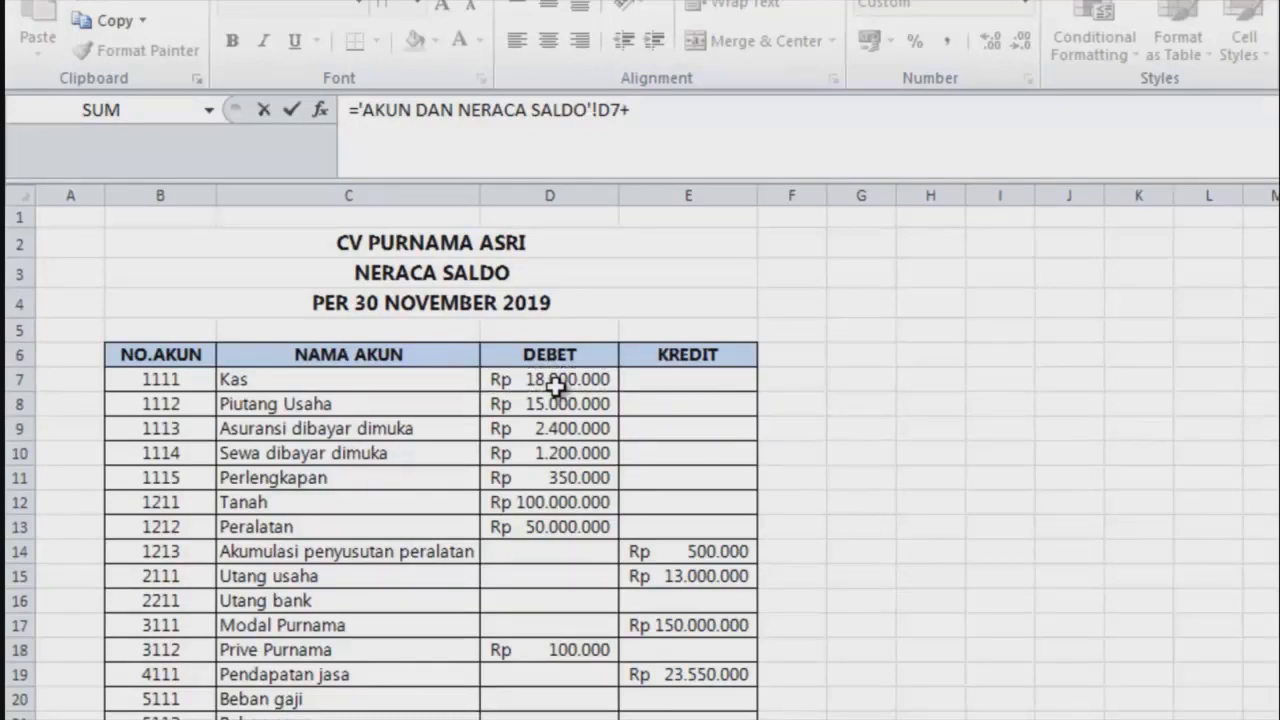
# Add a SUMIF to the debit formula, with the REFF codes $E$6:$E$32 of JURNAL UMUM as its absolute criteria range
pyautogui.write('sumif')
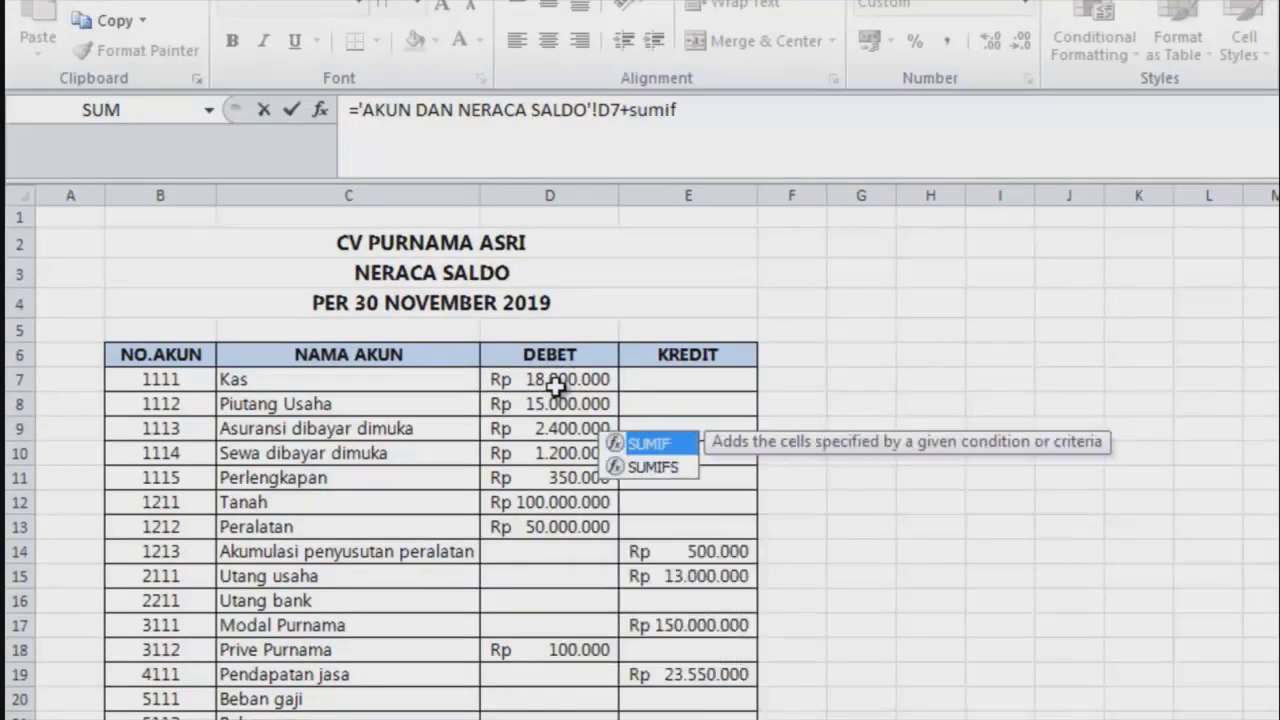
pyautogui.press('BackSpace')
pyautogui.press('BackSpace')
pyautogui.press('BackSpace')
pyautogui.press('BackSpace')
pyautogui.press('BackSpace')
pyautogui.write('SUMIF')
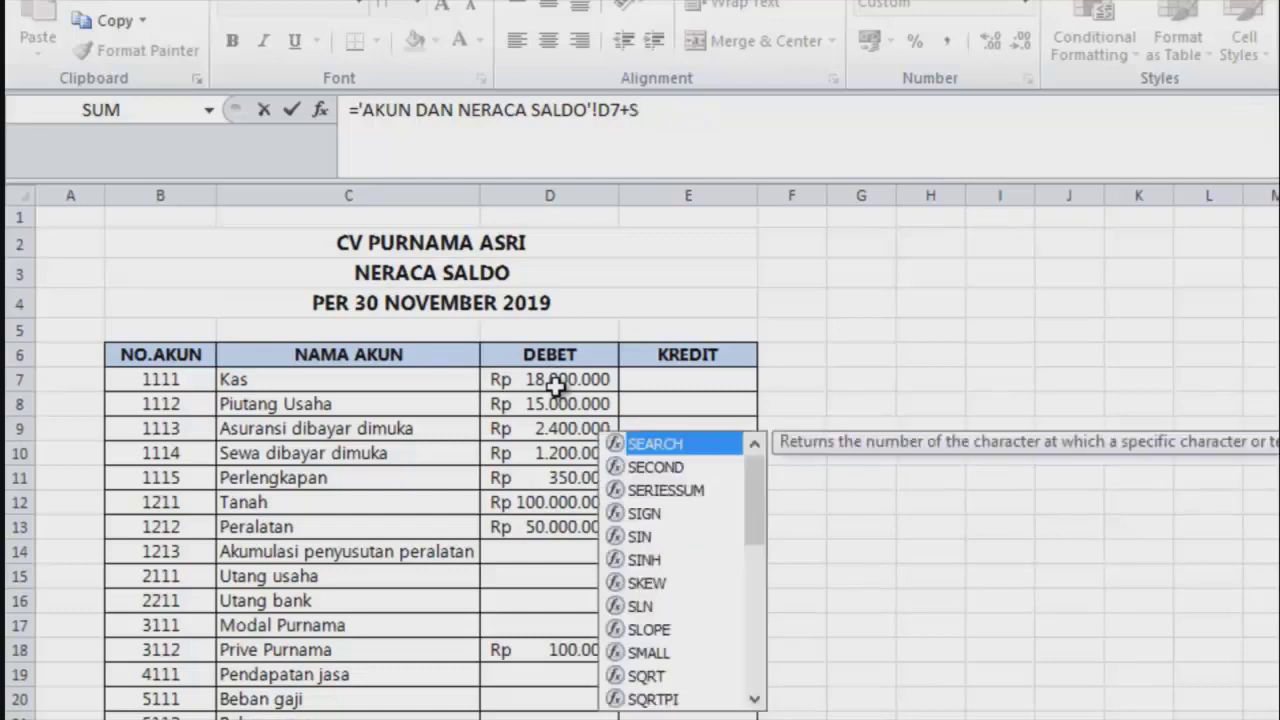
pyautogui.write('(')
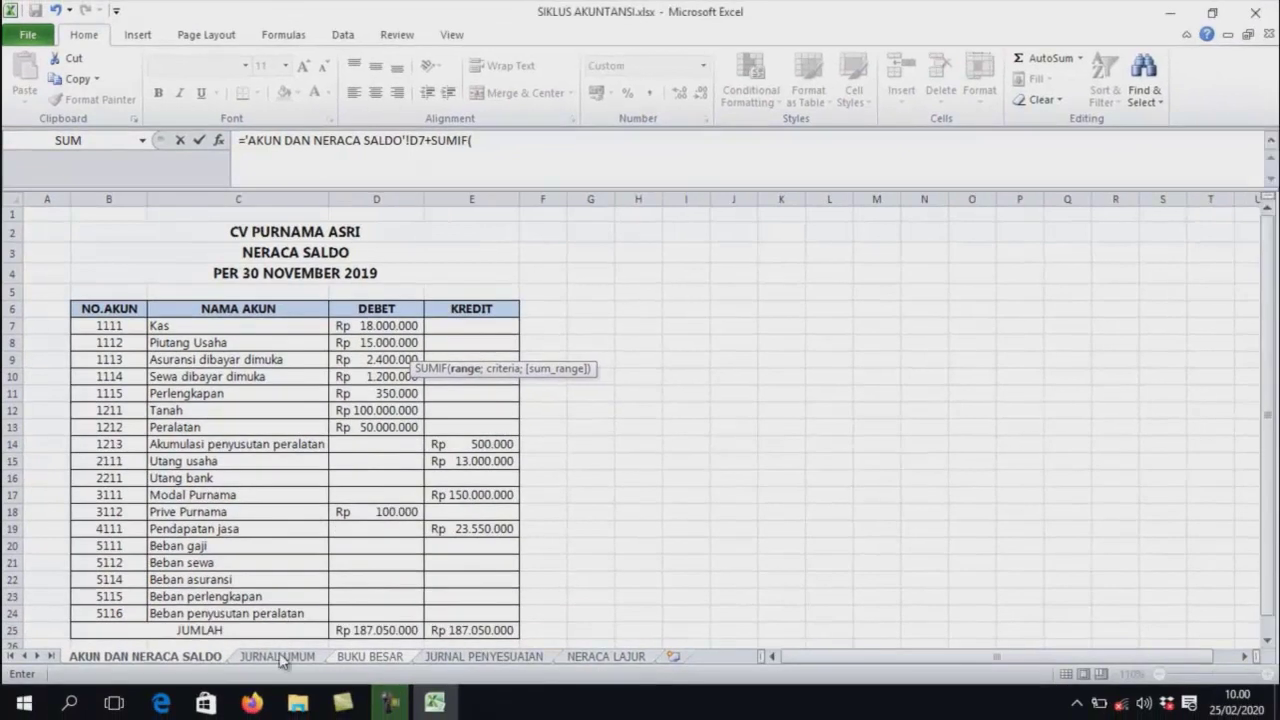
pyautogui.click(279, 657)
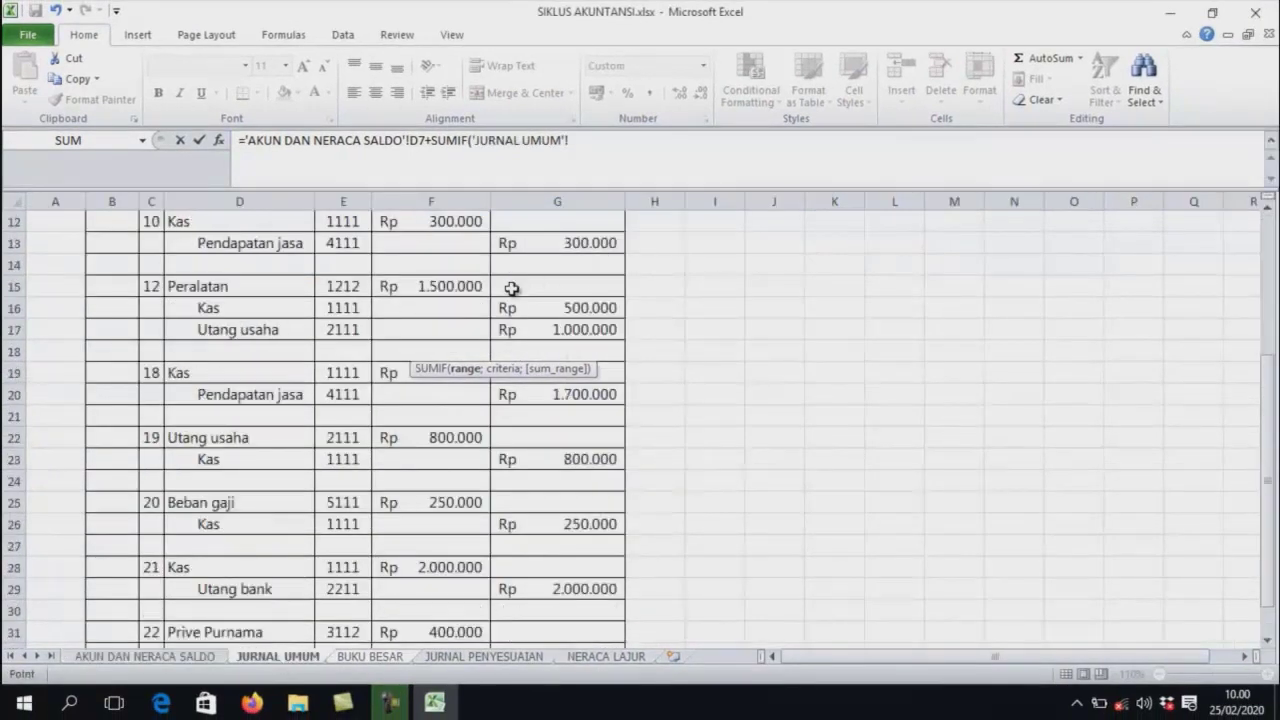
pyautogui.scroll(3, 511, 289)
pyautogui.scroll(1, 511, 289)
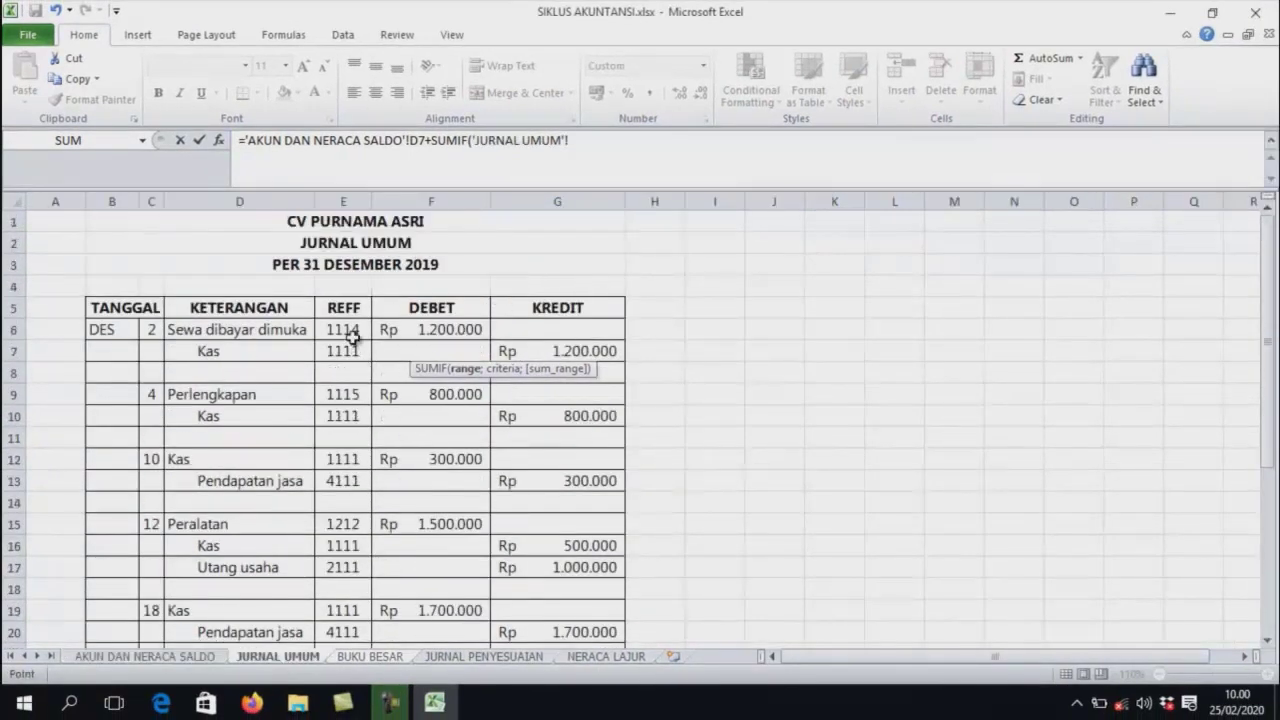
pyautogui.moveTo(345, 330); pyautogui.dragTo(330, 674)
pyautogui.moveTo(322, 652); pyautogui.dragTo(341, 588)
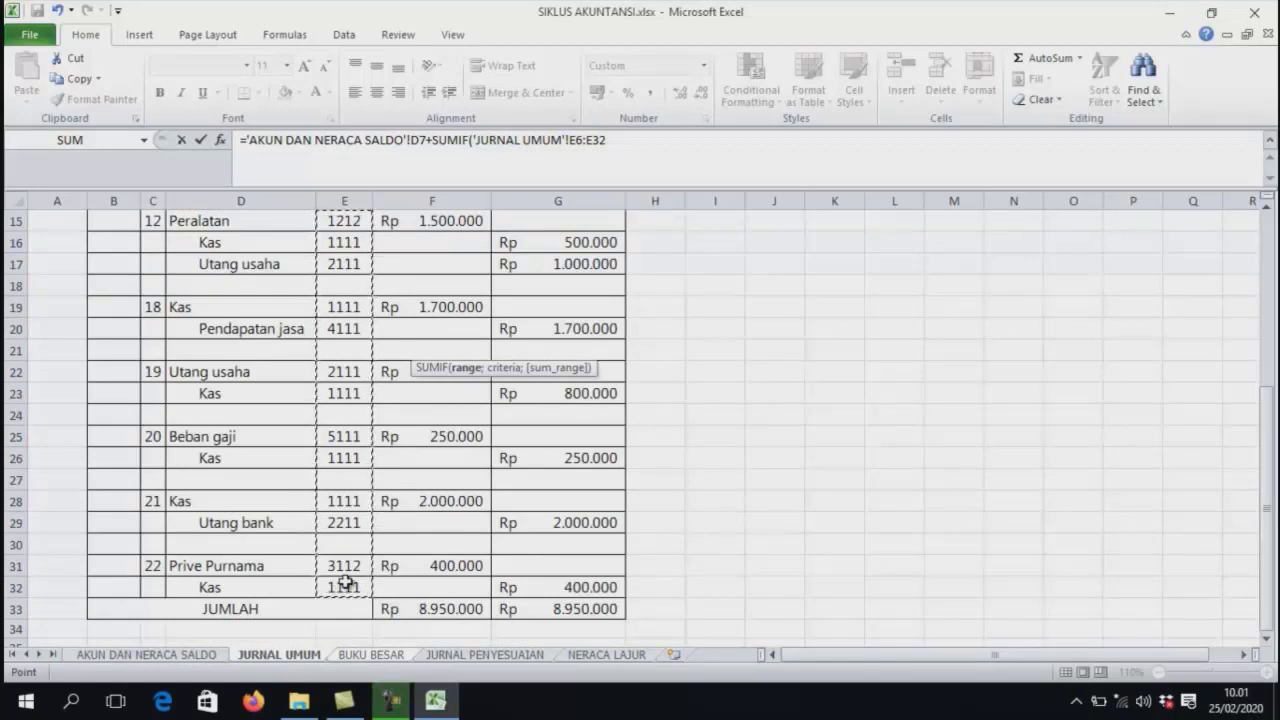
pyautogui.press('F4')
pyautogui.write(';')
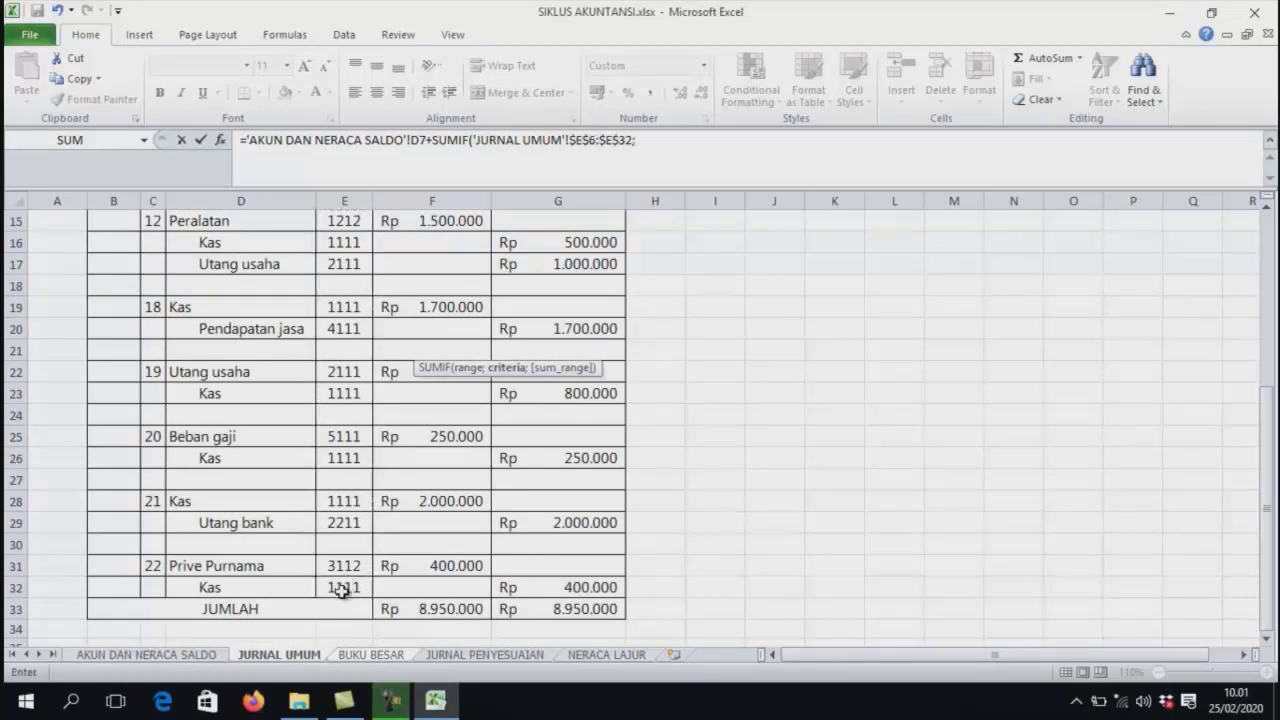
# Set the debit SUMIF's criterion to the Kas account number in B7 of the BUKU BESAR sheet
pyautogui.click(356, 656)
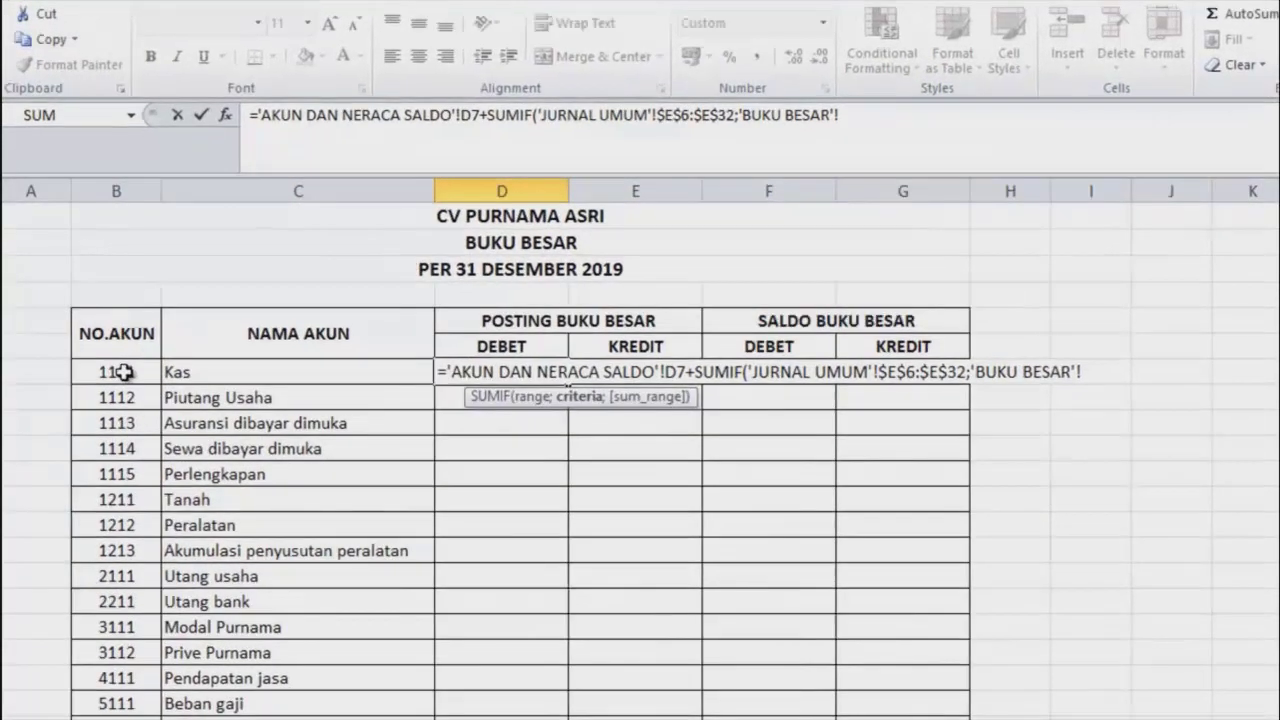
pyautogui.click(139, 348)
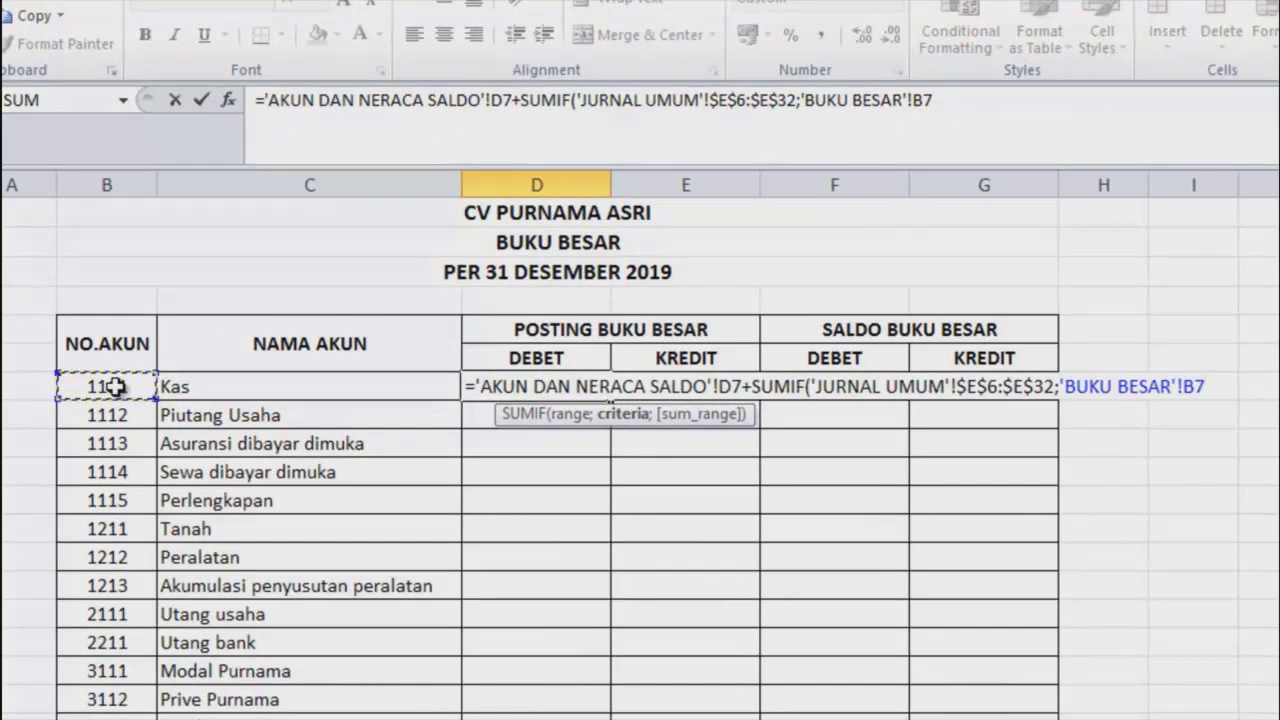
pyautogui.write(';')
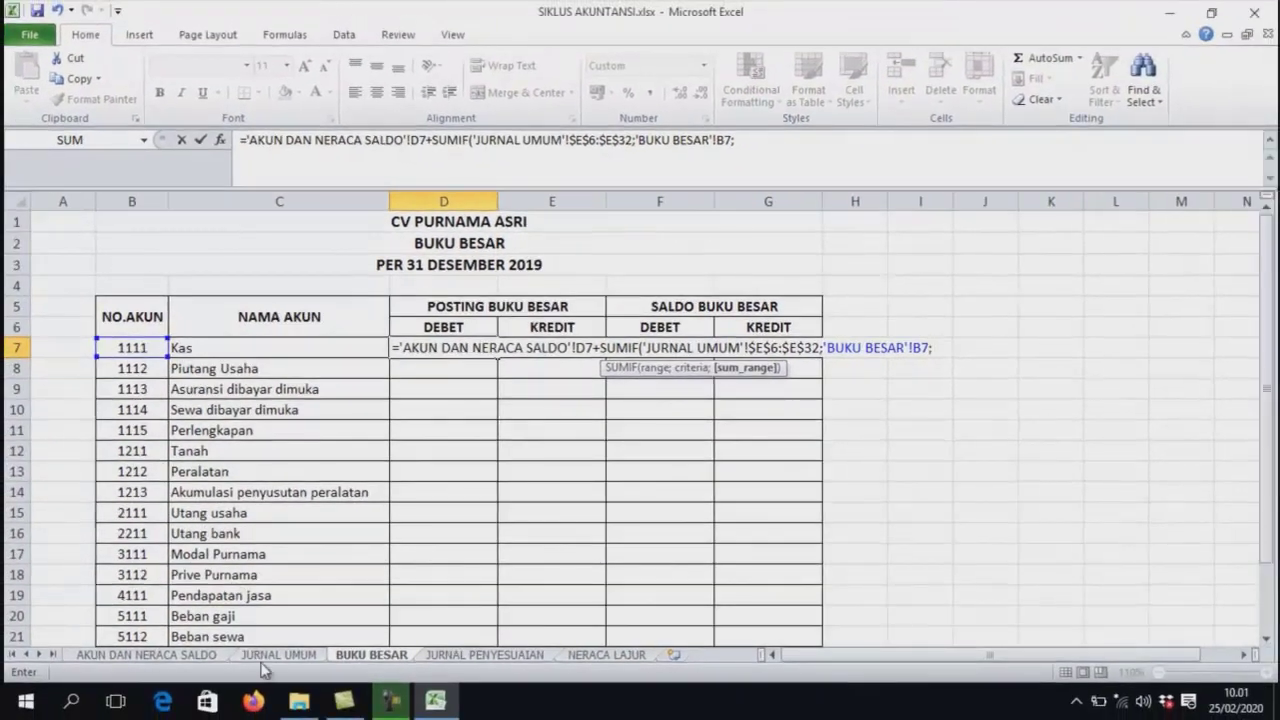
# Complete the debit SUMIF with the DEBET amounts $F$6:$F$32 of JURNAL UMUM as the absolute sum range, and check the formula in D7
pyautogui.click(272, 656)
pyautogui.scroll(5, 450, 360)
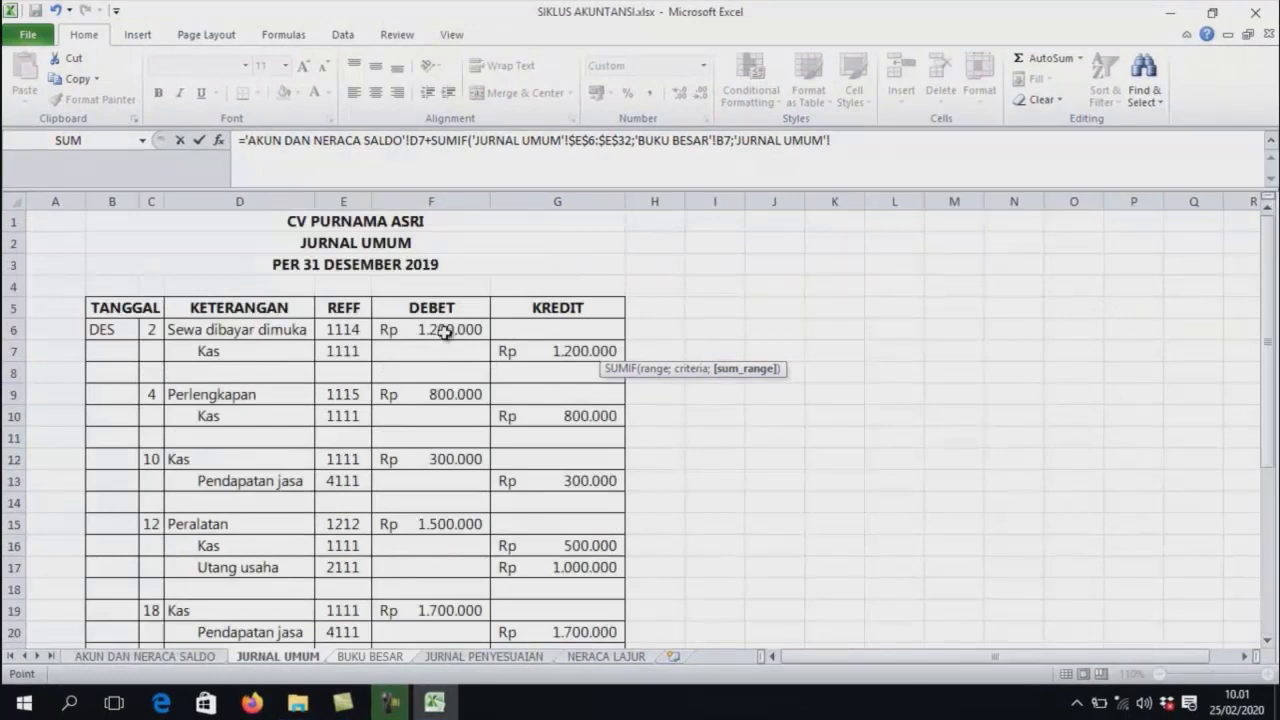
pyautogui.moveTo(444, 333); pyautogui.dragTo(427, 588)
pyautogui.press('F4')
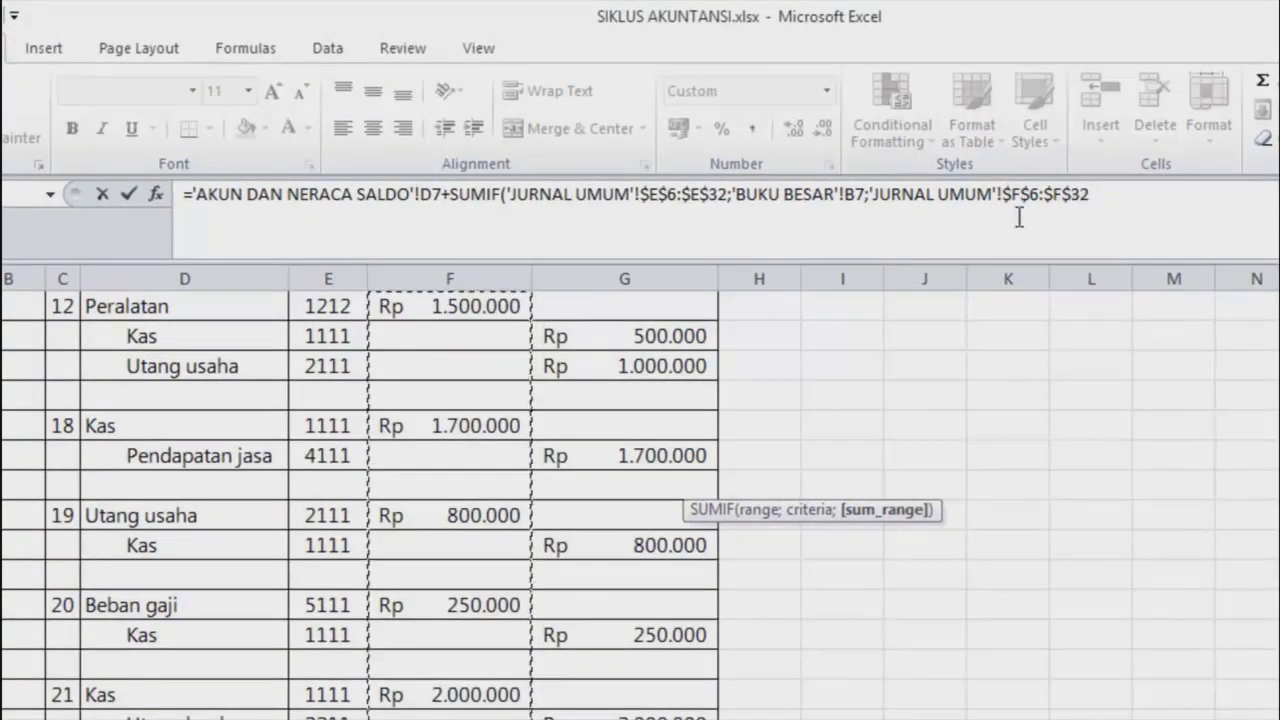
pyautogui.write(')')
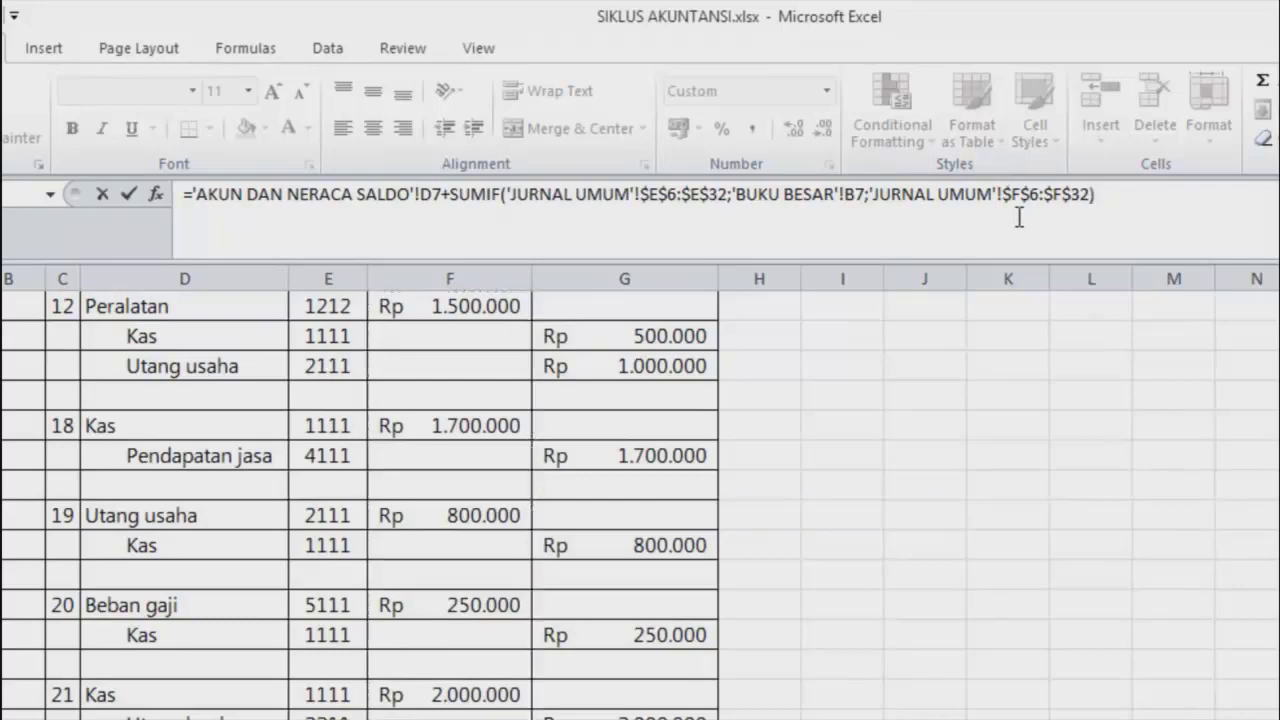
pyautogui.press('Return')
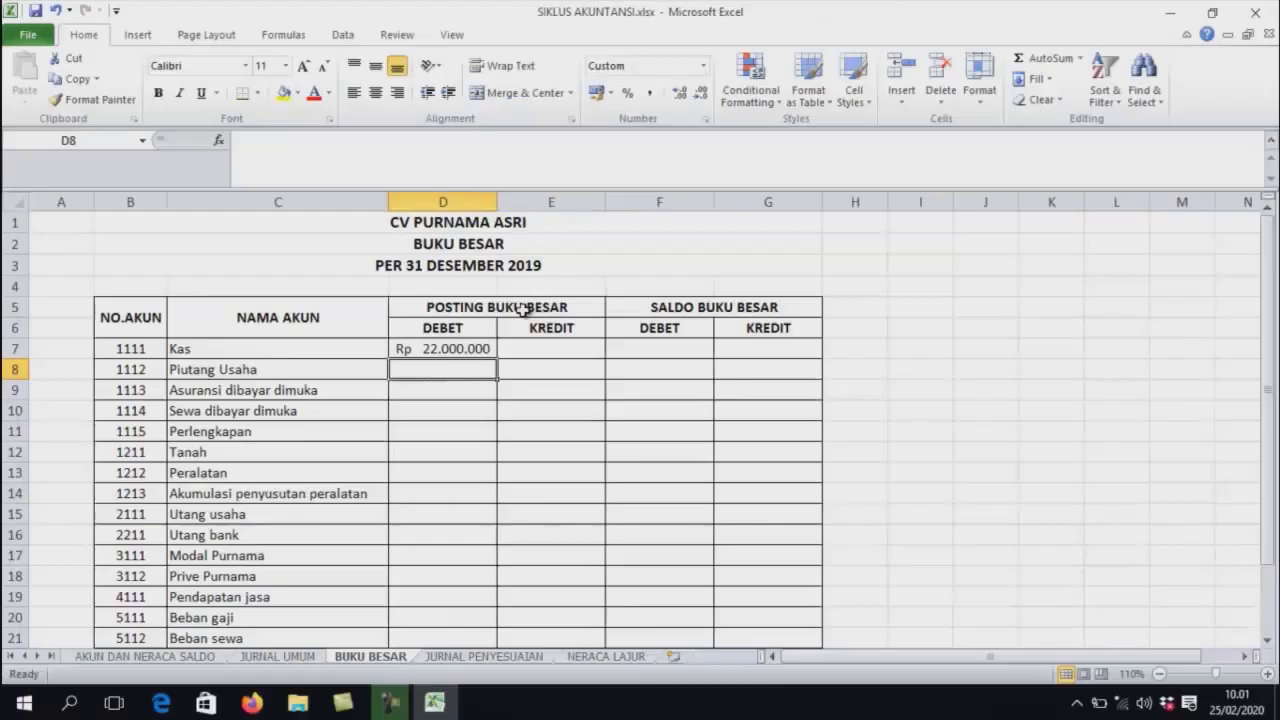
pyautogui.click(440, 348)
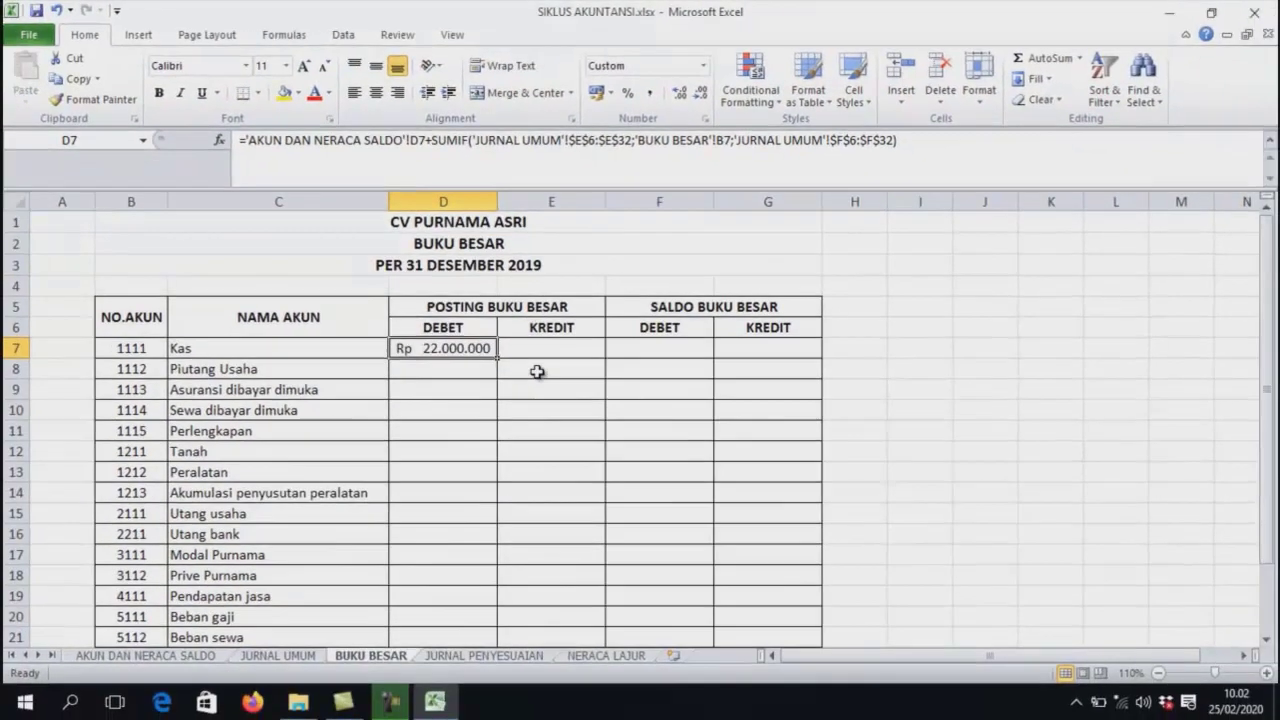
# Start the KREDIT posting formula for Kas in E7 with the credit balance in E7 of AKUN DAN NERACA SALDO, followed by a plus sign
pyautogui.click(537, 372)
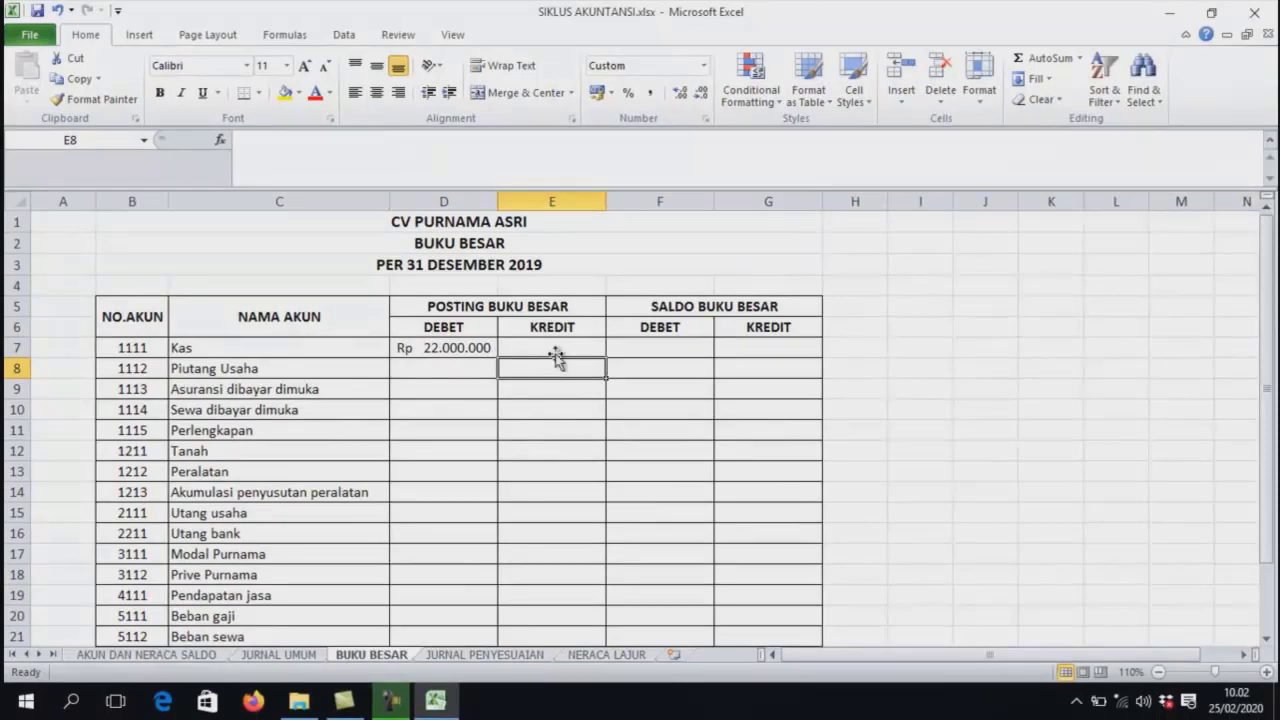
pyautogui.click(555, 345)
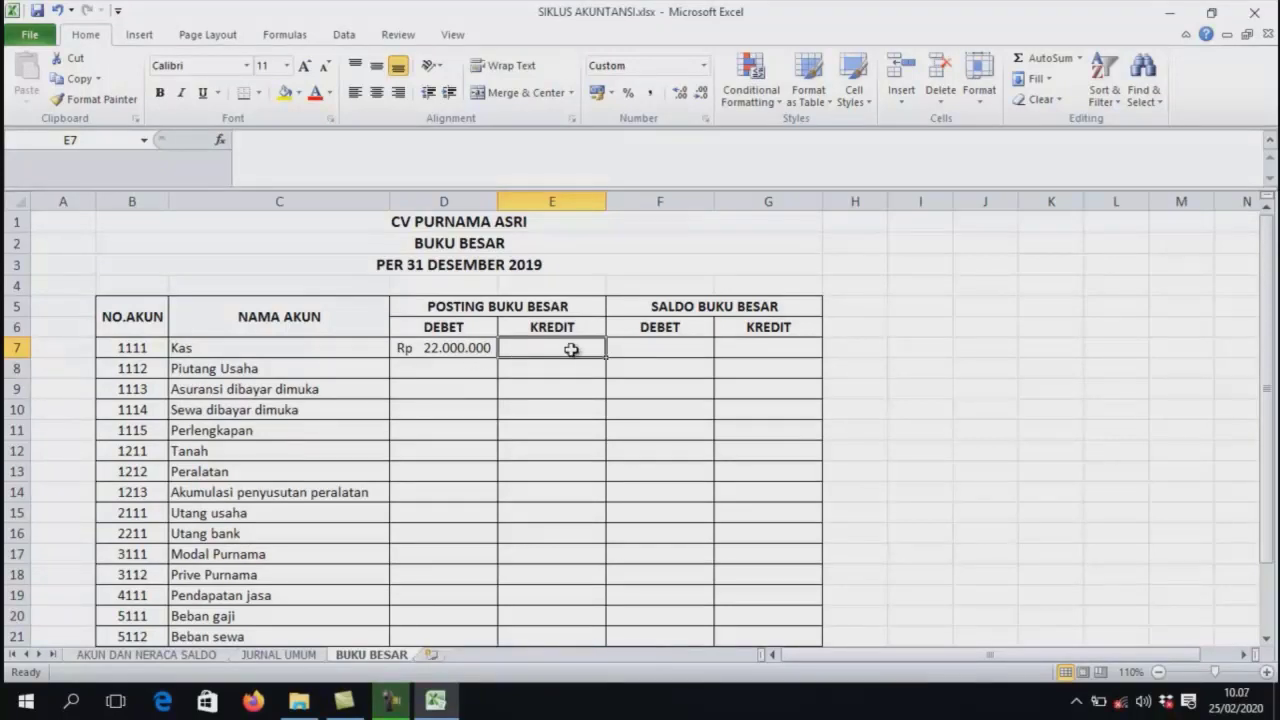
pyautogui.write('=')
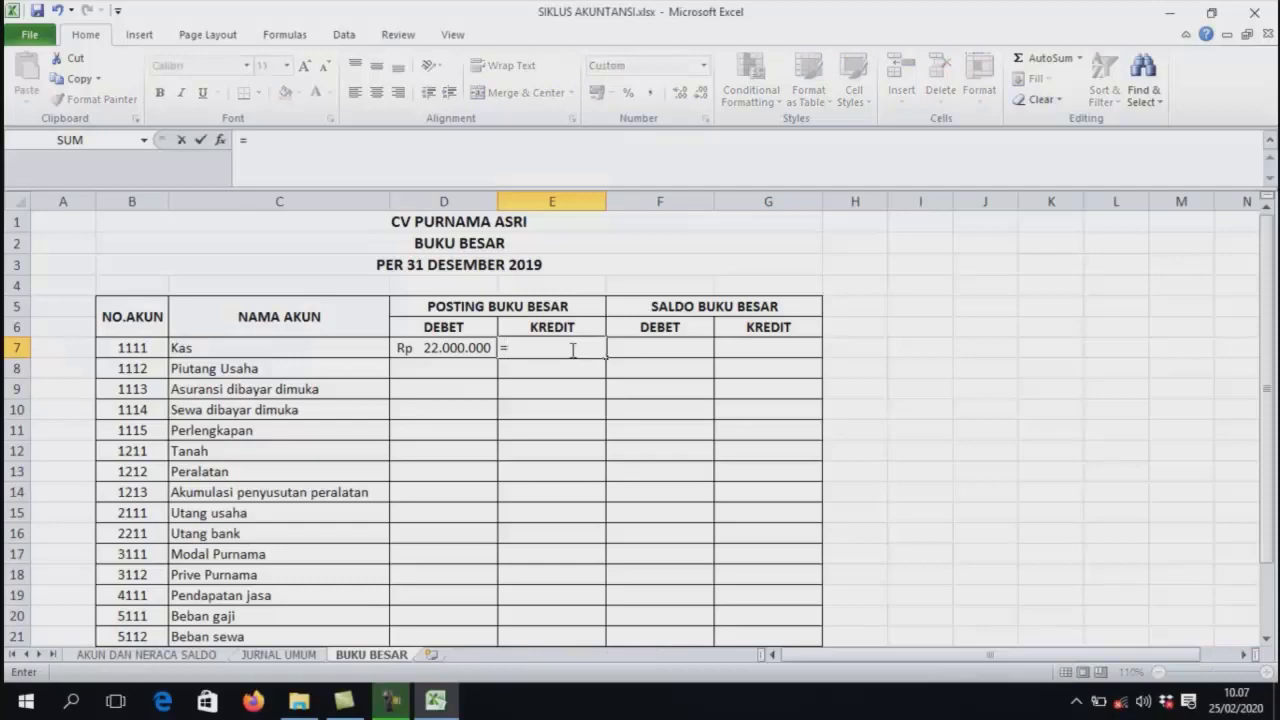
pyautogui.click(107, 652)
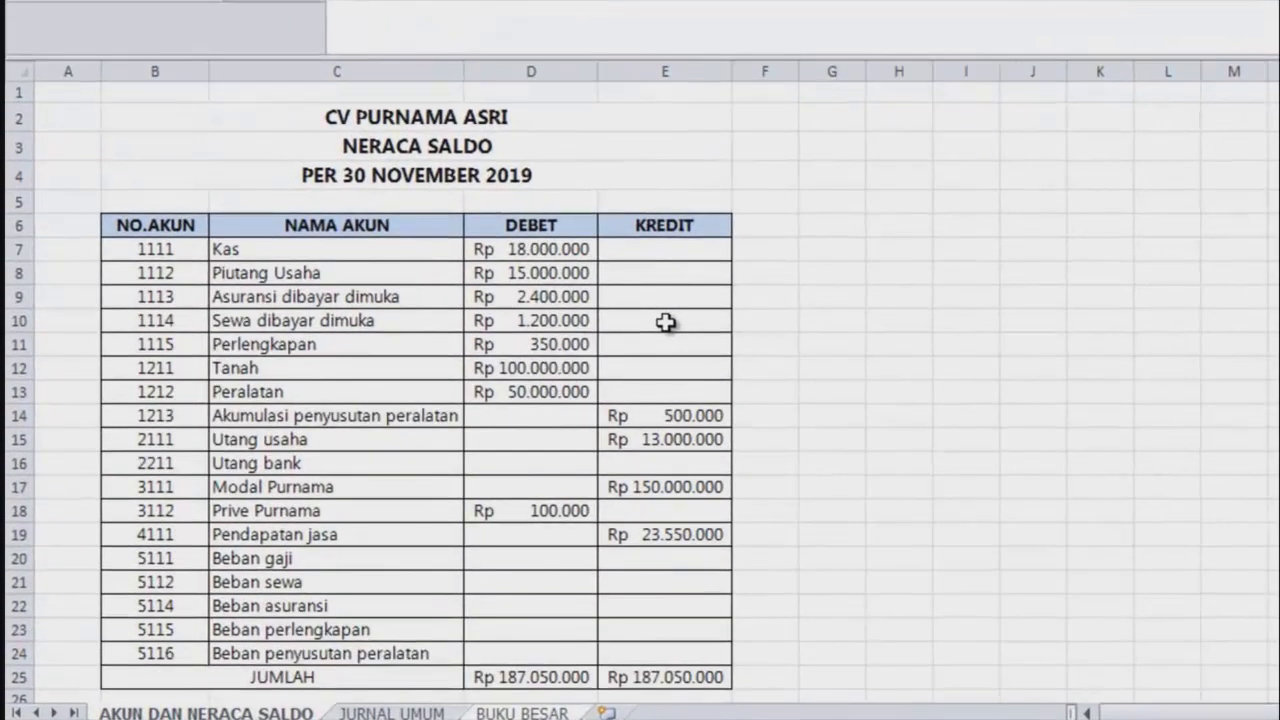
pyautogui.click(667, 254)
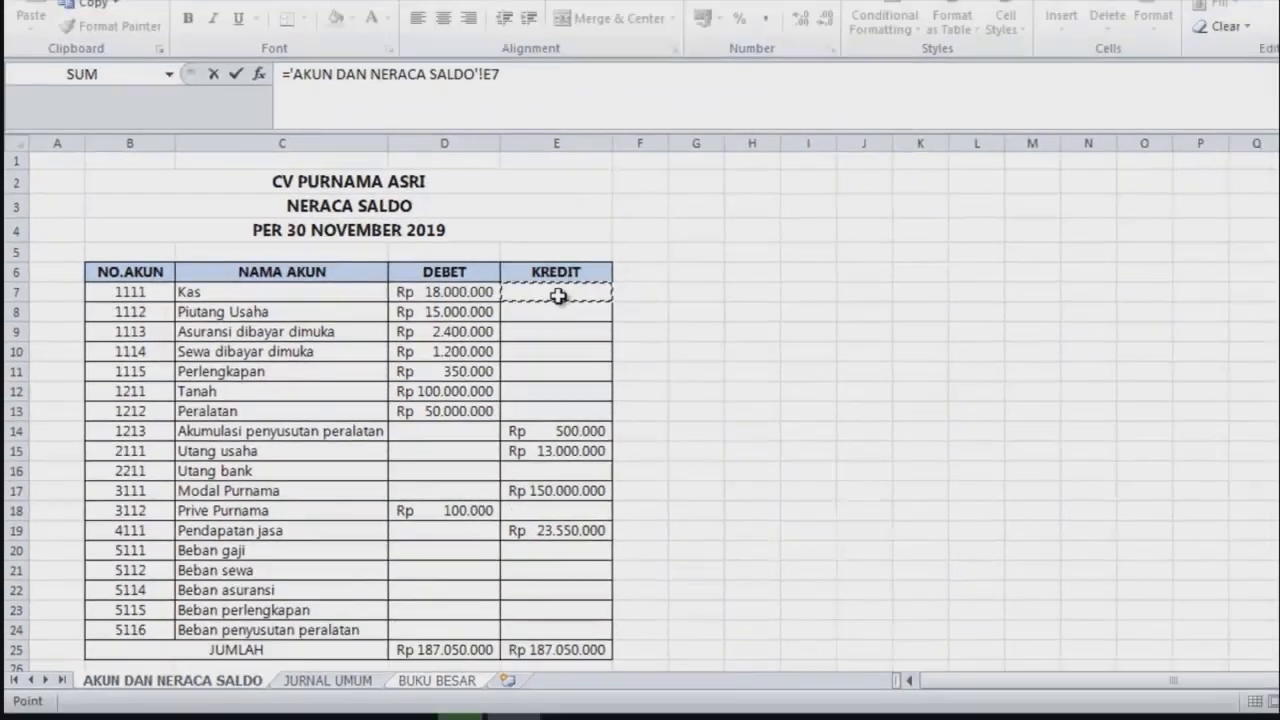
pyautogui.write('+')
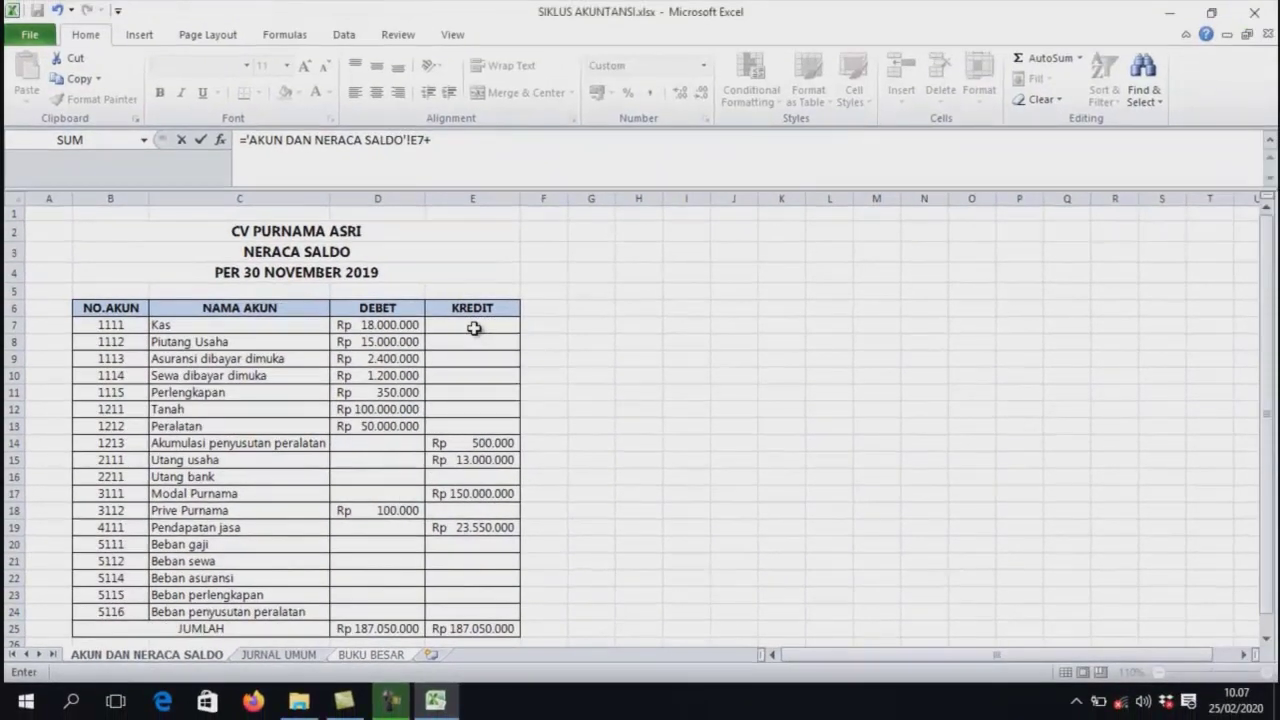
# Add a SUMIF to the credit formula, with the REFF codes $E$6:$E$32 of JURNAL UMUM as its absolute criteria range
pyautogui.write('SUMIF')
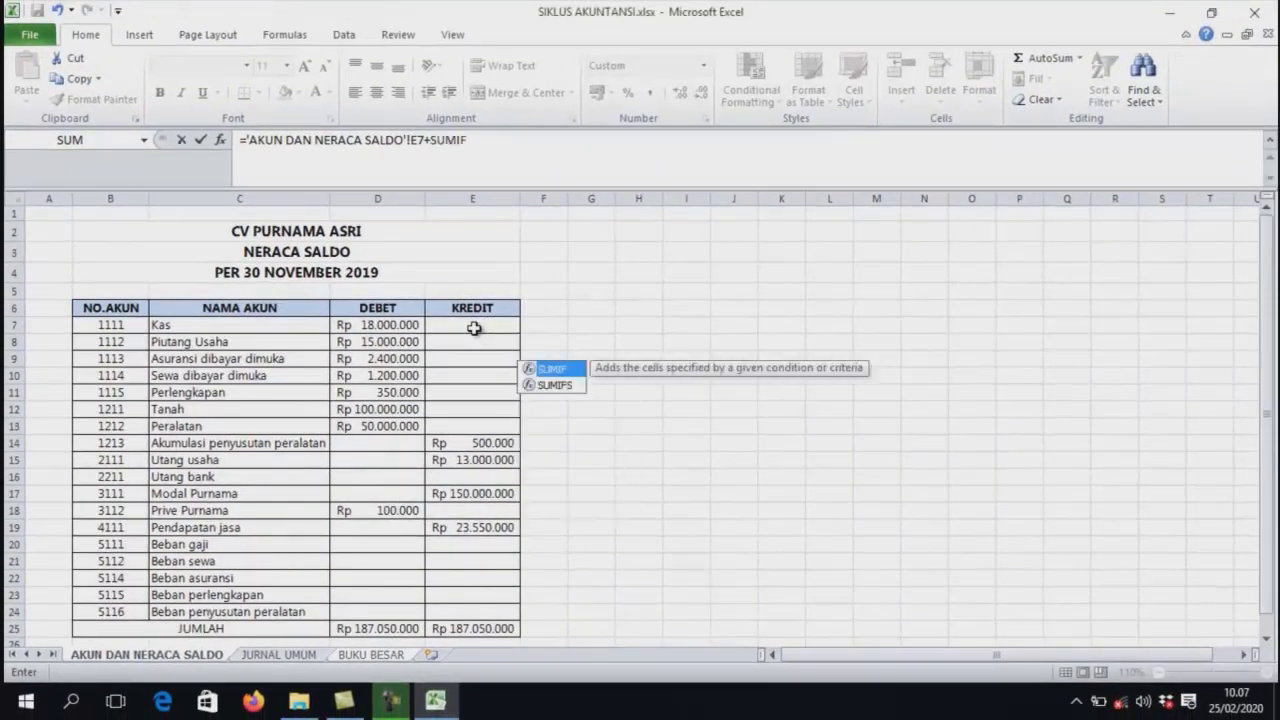
pyautogui.write('(')
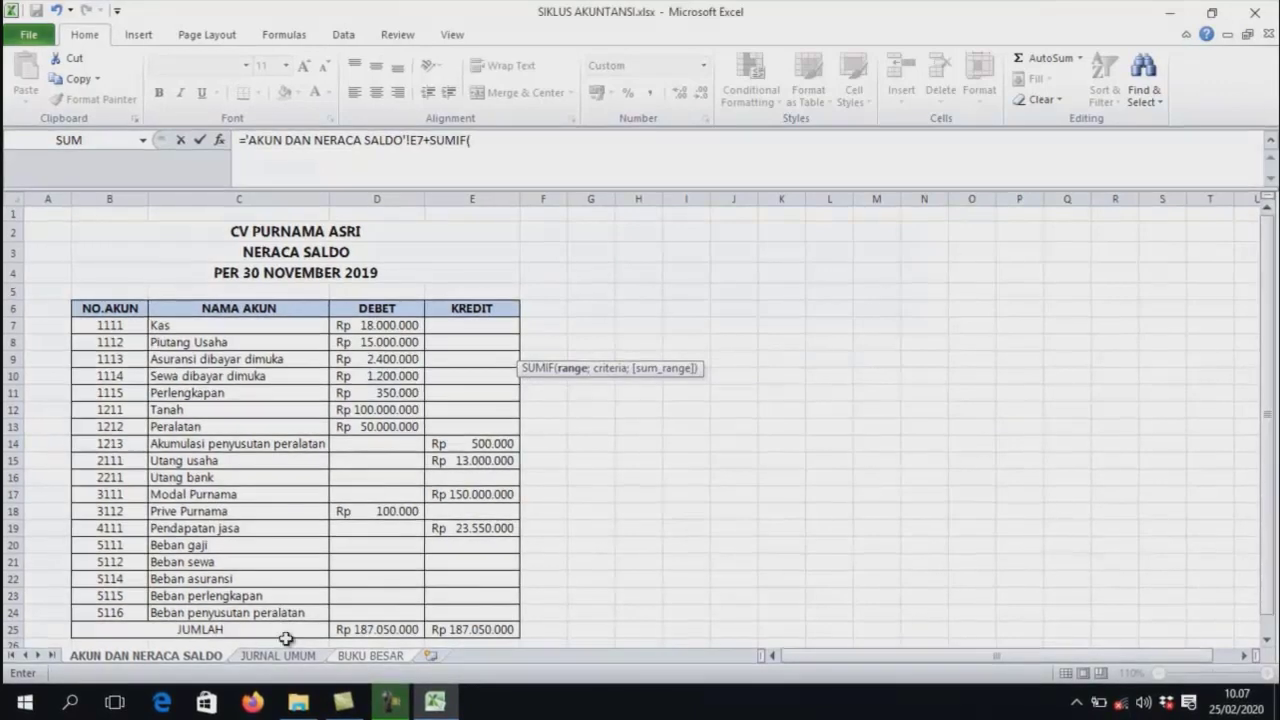
pyautogui.click(288, 658)
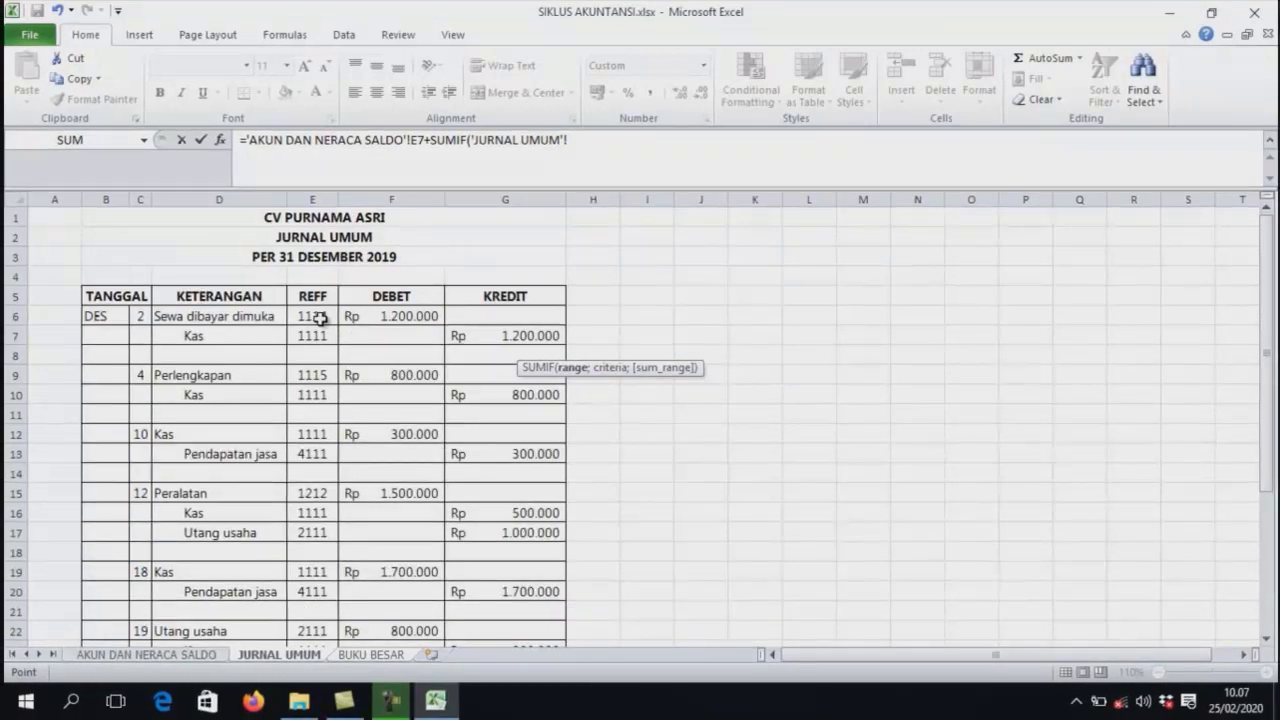
pyautogui.moveTo(318, 316); pyautogui.dragTo(316, 575)
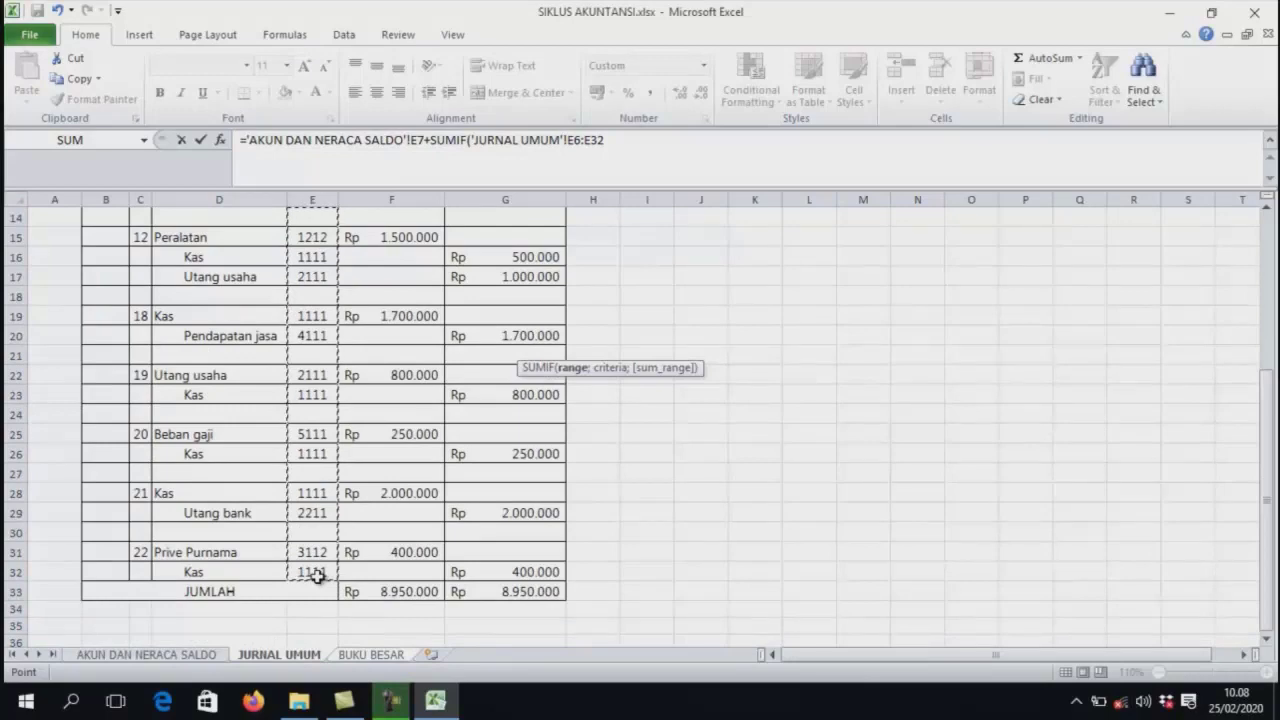
pyautogui.press('F4')
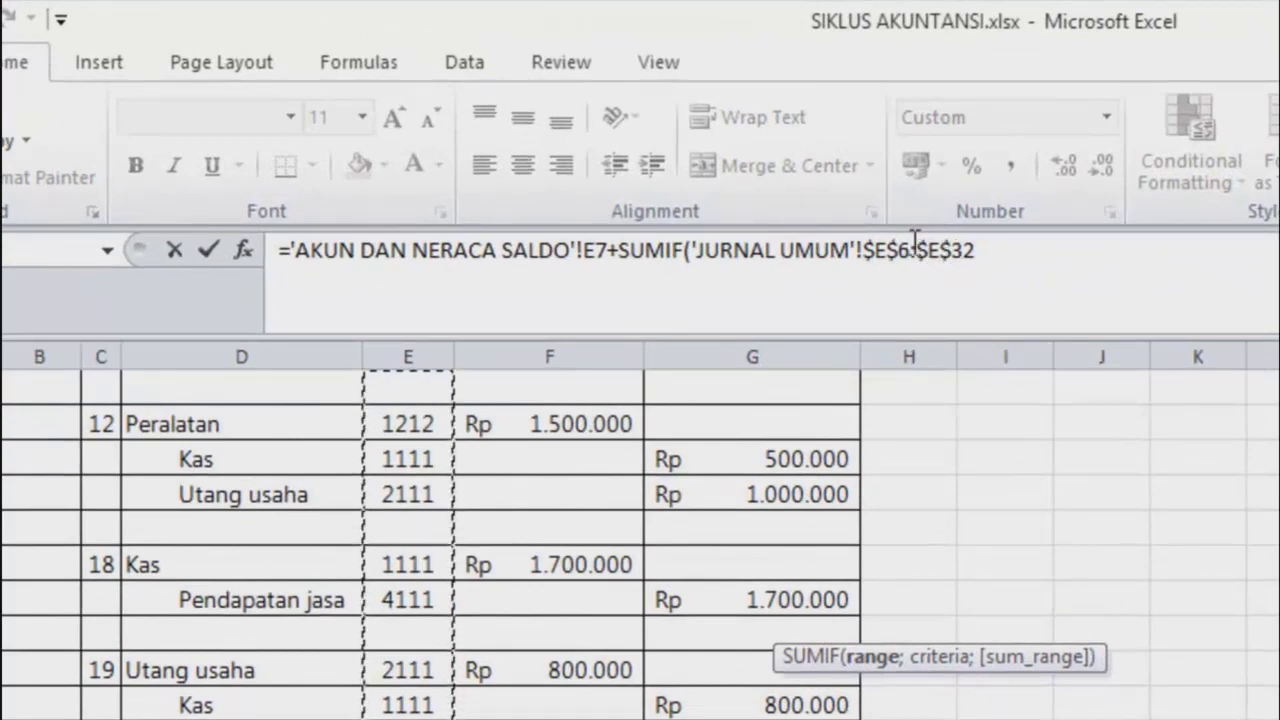
pyautogui.write(';')
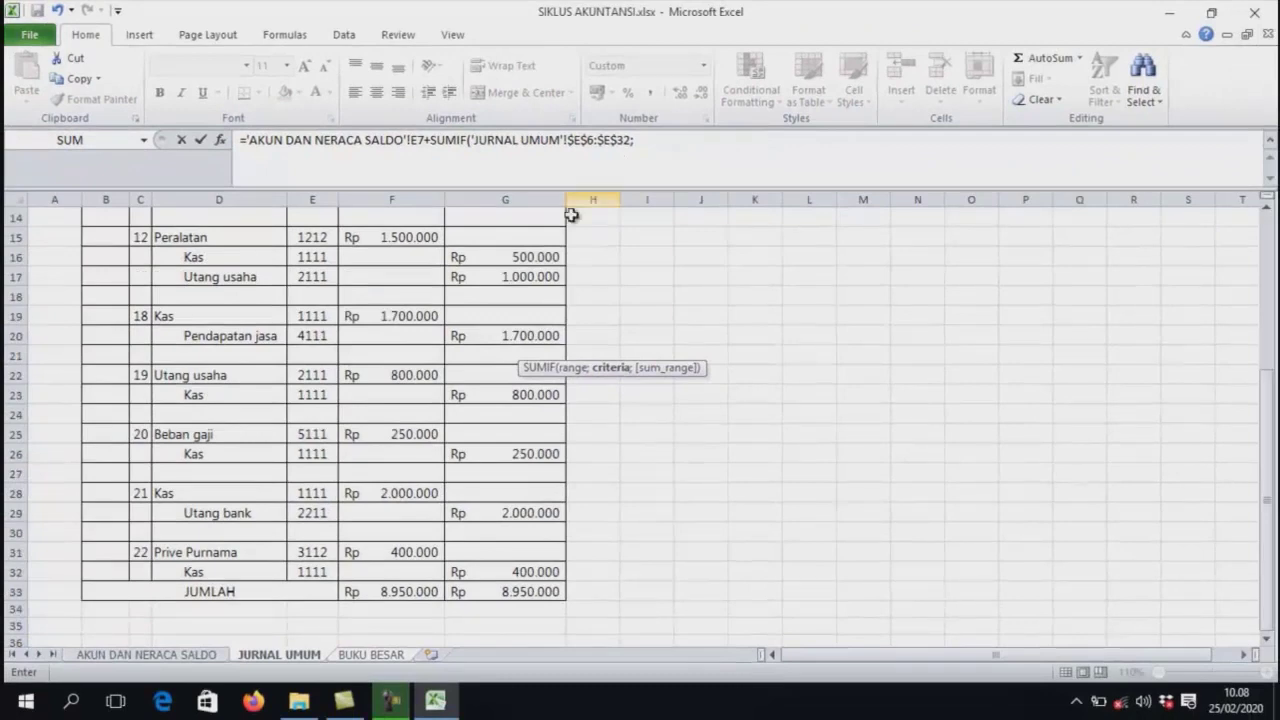
# Set the credit SUMIF's criterion to the Kas account number in B7 of the BUKU BESAR sheet
pyautogui.click(370, 655)
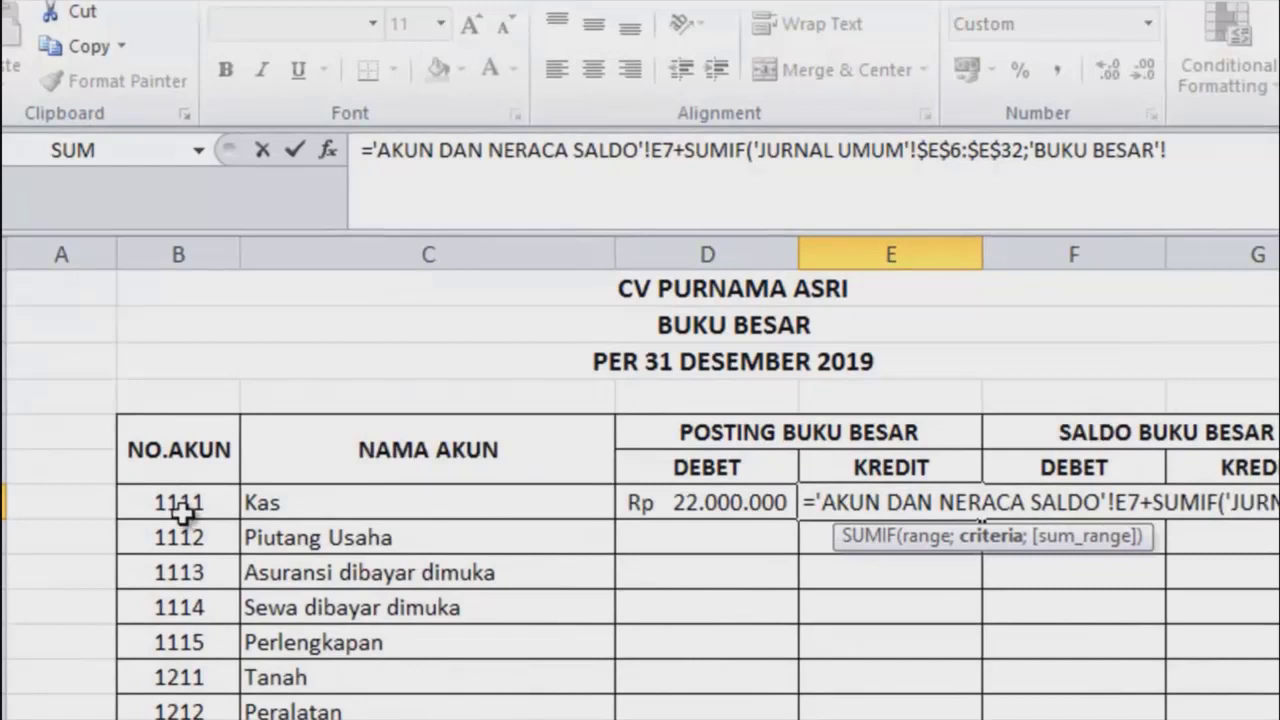
pyautogui.click(181, 508)
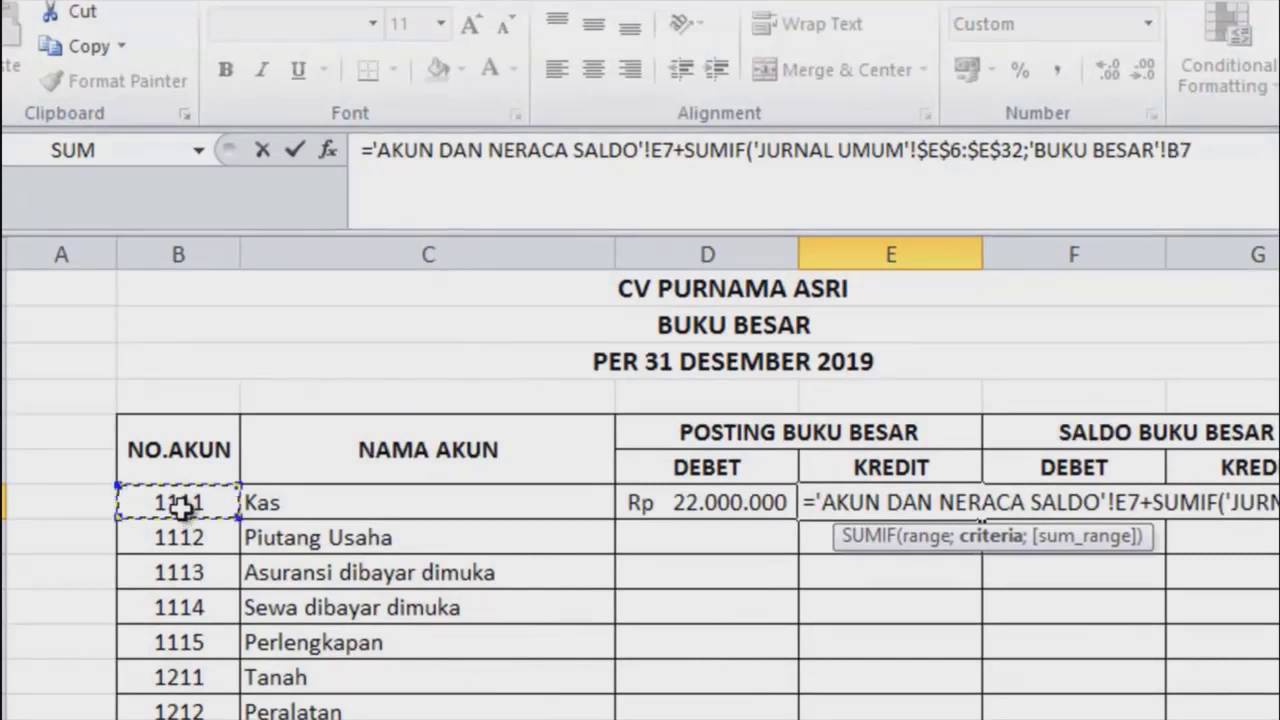
pyautogui.write(';')
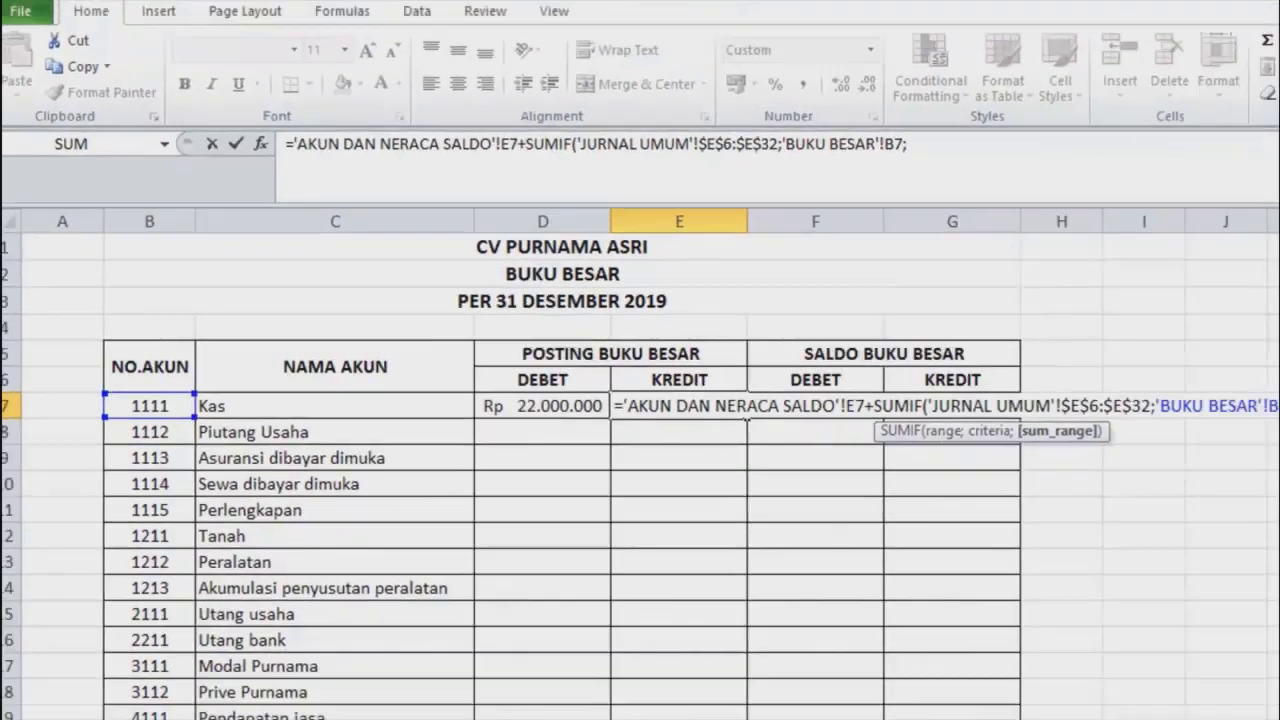
# Complete the credit SUMIF with the KREDIT amounts $G$6:$G$32 of JURNAL UMUM as the absolute sum range, and check the formula in E7
pyautogui.click(265, 655)
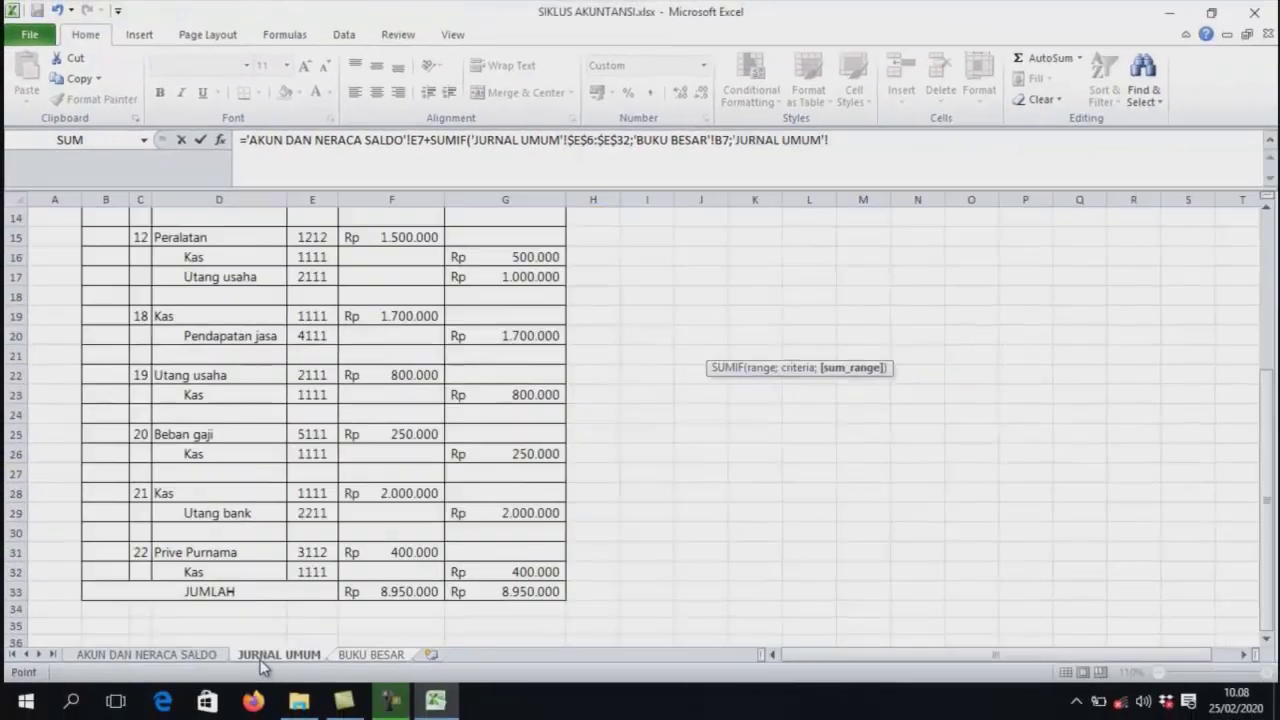
pyautogui.moveTo(1268, 400); pyautogui.dragTo(1268, 250)
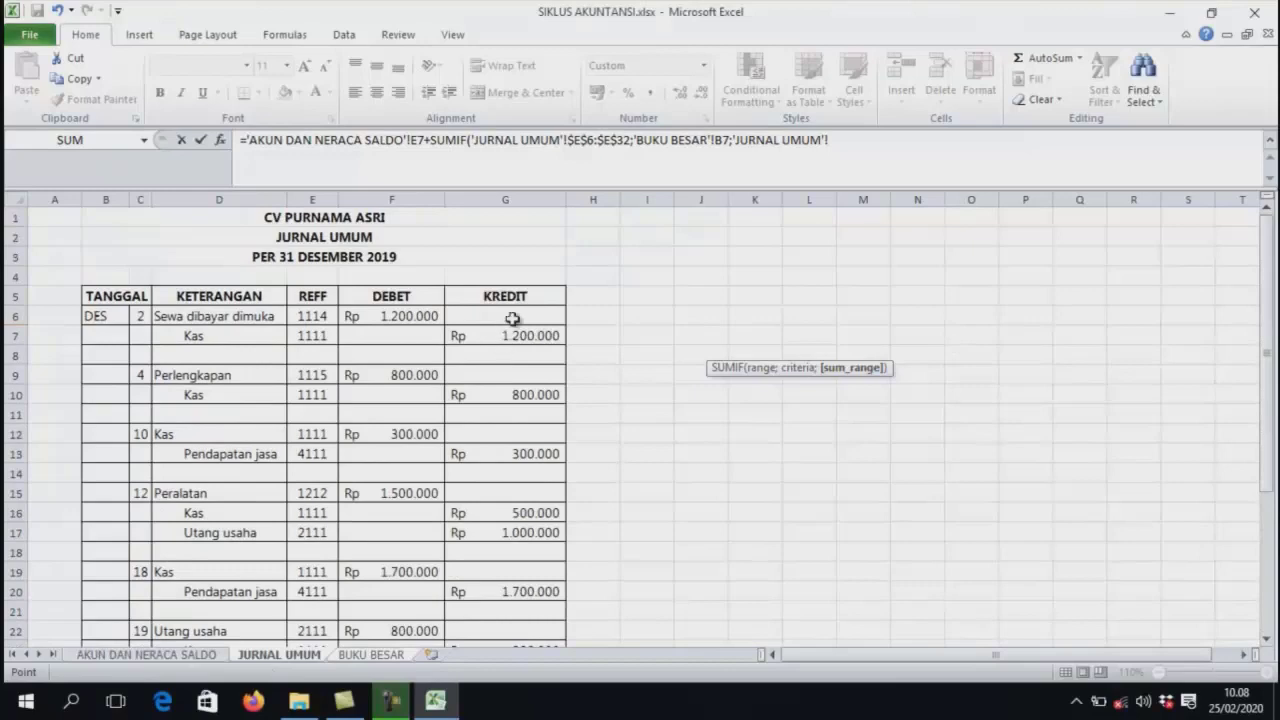
pyautogui.moveTo(512, 318); pyautogui.dragTo(510, 544)
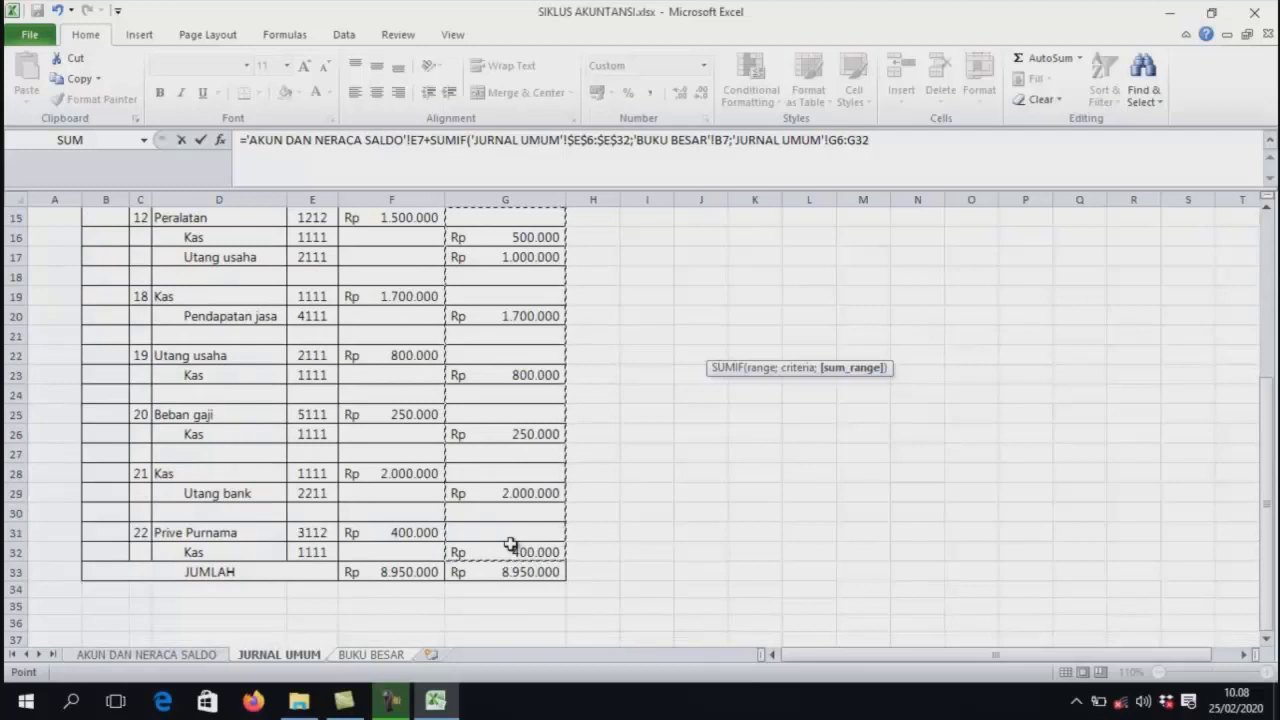
pyautogui.press('F4')
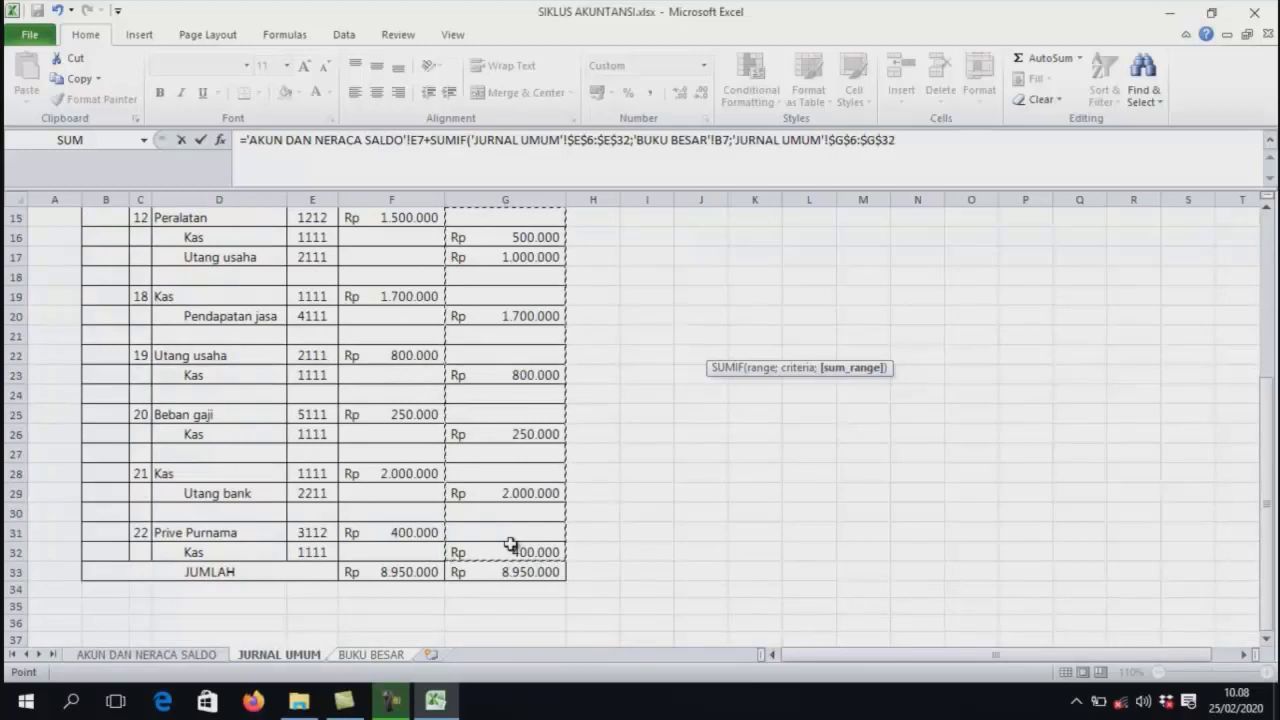
pyautogui.write(')')
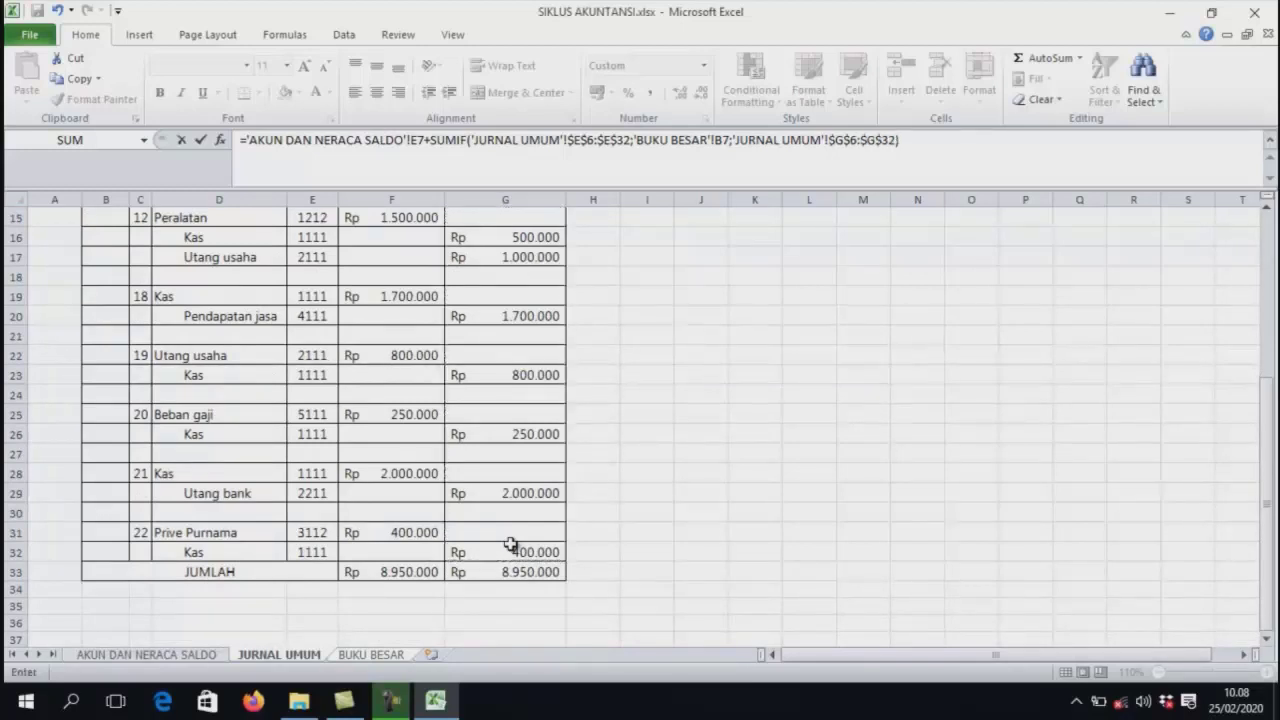
pyautogui.press('Return')
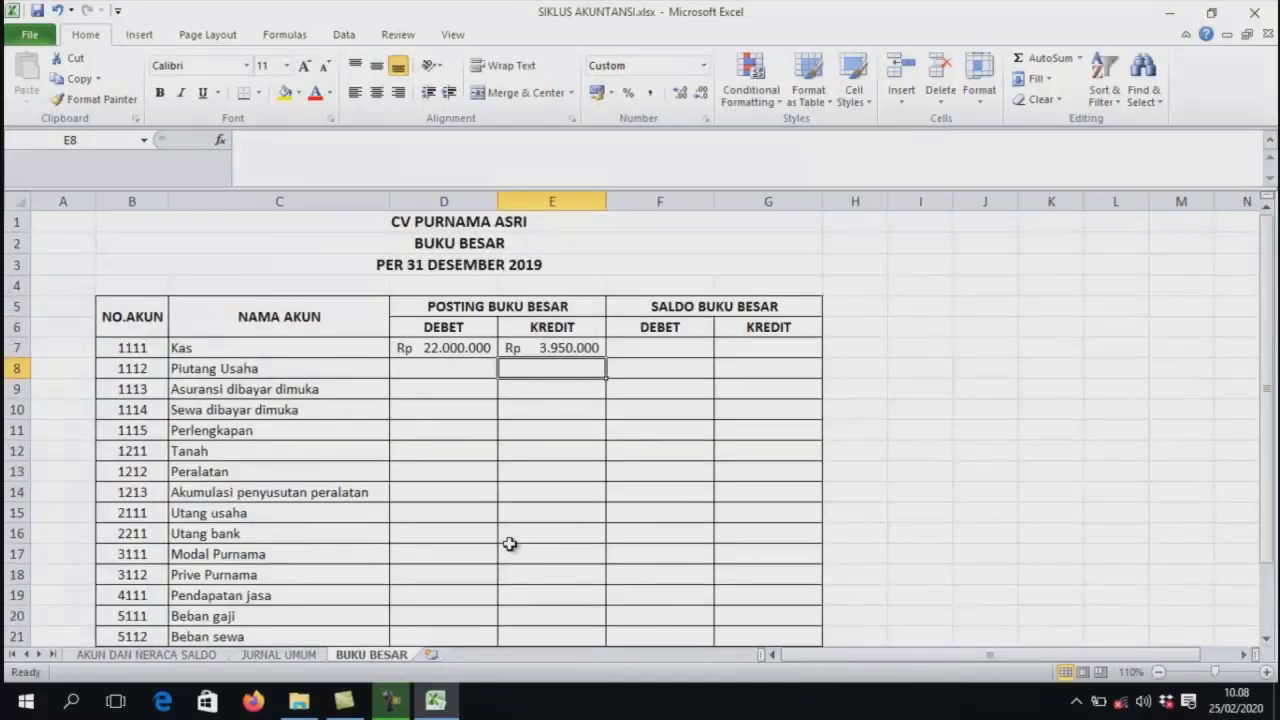
pyautogui.click(546, 349)
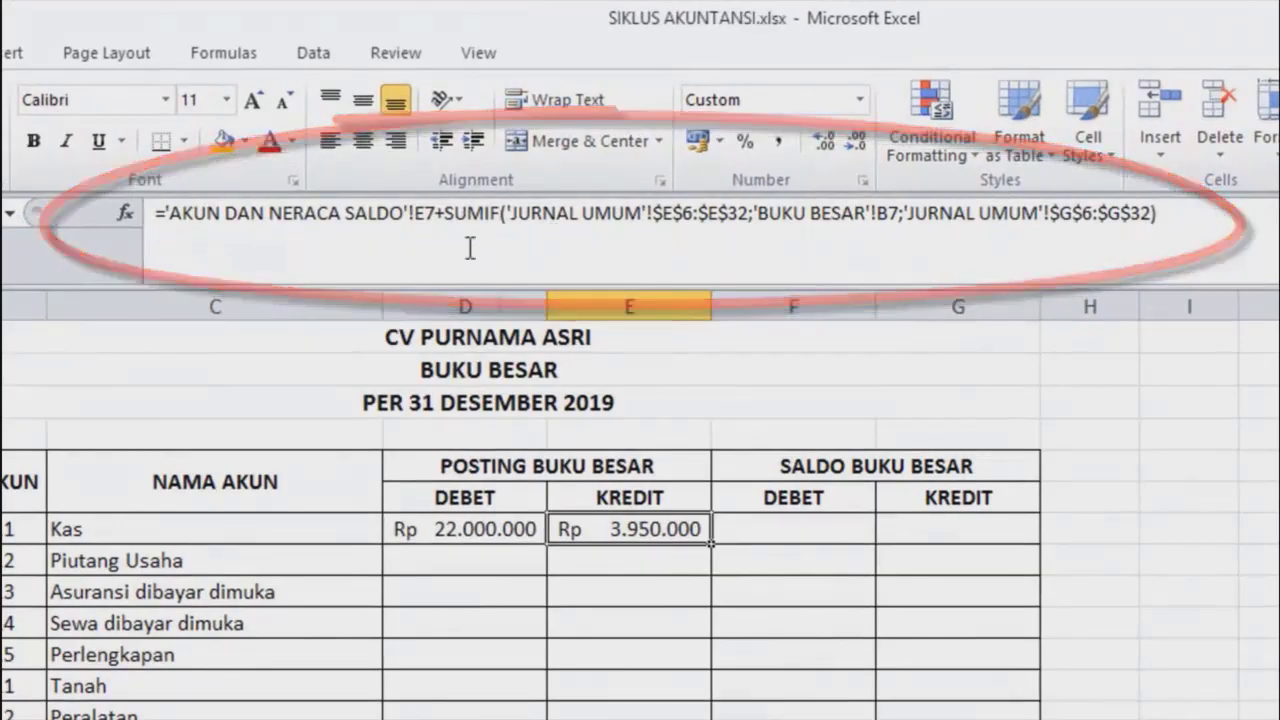
pyautogui.click(927, 364)
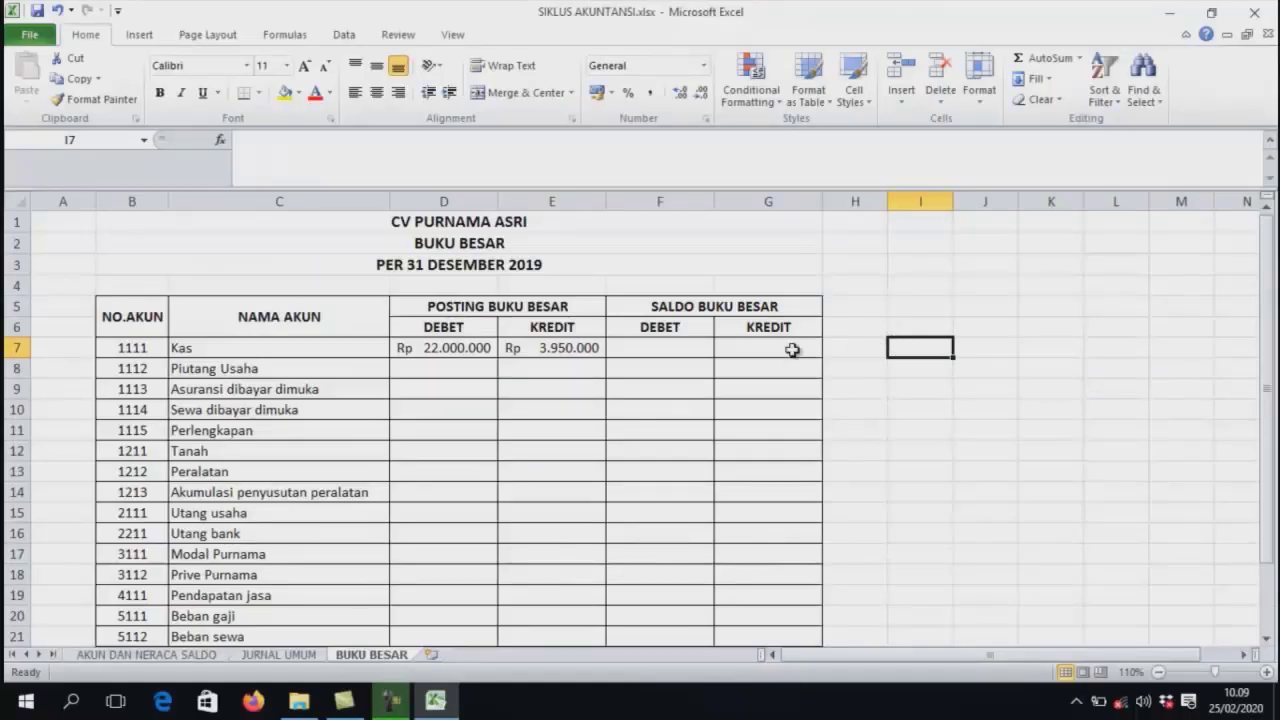
# Start an IF formula in F7, the SALDO BUKU BESAR debit for Kas, with the logical test D7>E7
pyautogui.doubleClick(671, 351)
pyautogui.write('=')
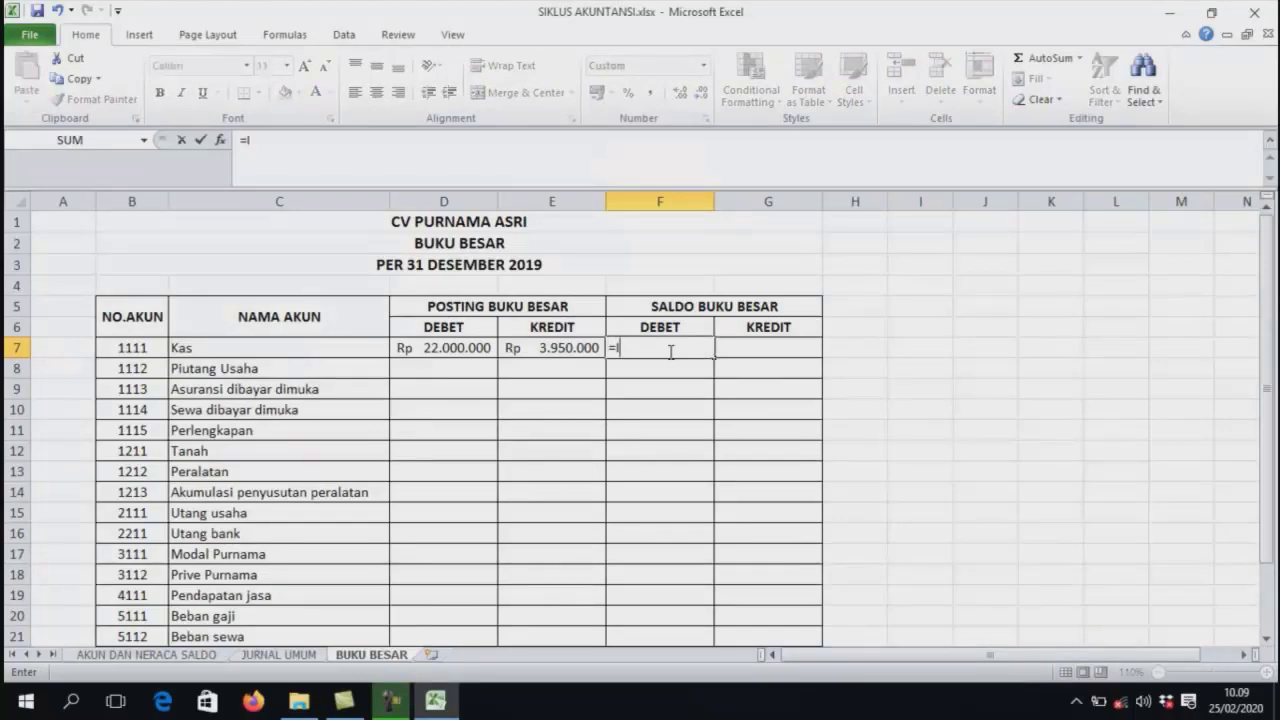
pyautogui.write('IF(')
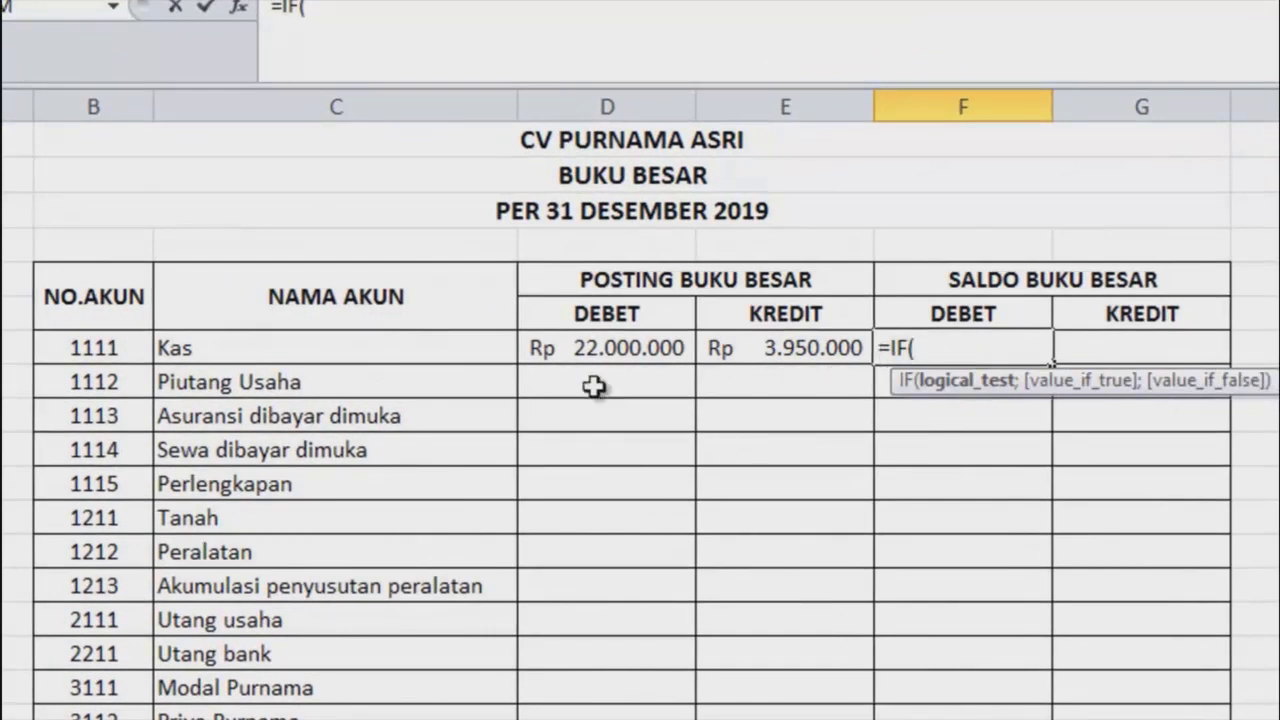
pyautogui.click(595, 355)
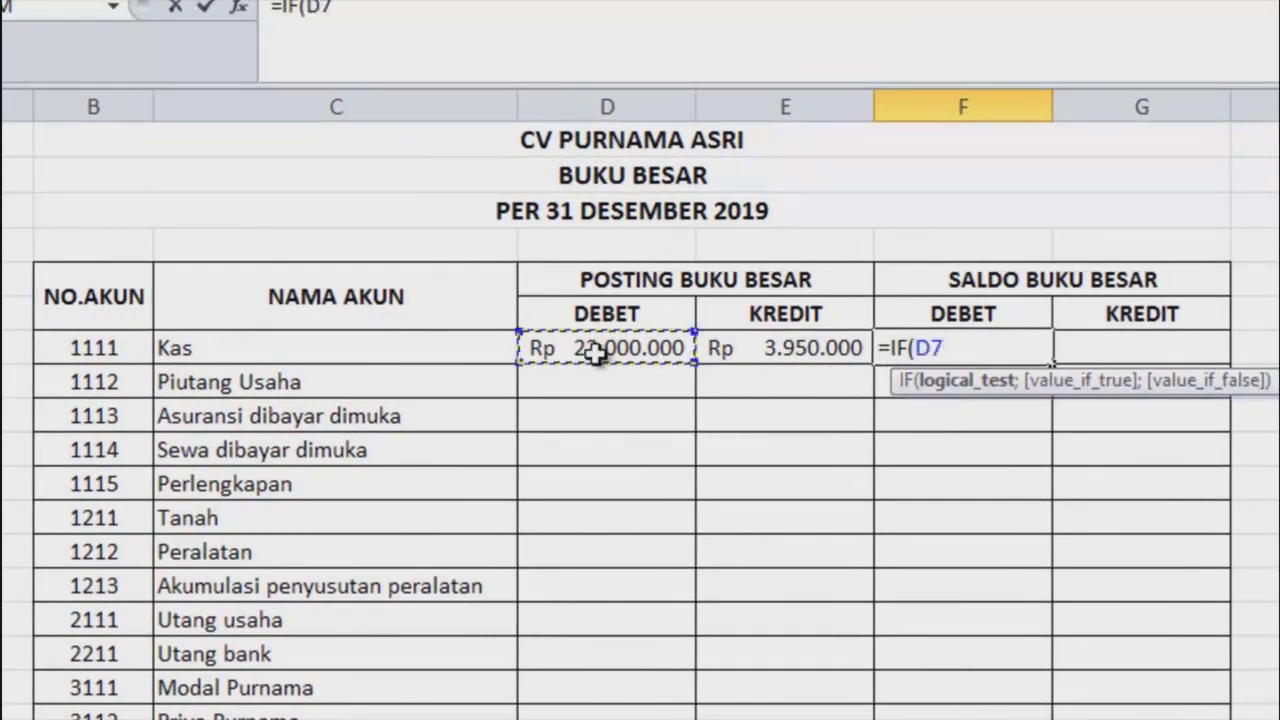
pyautogui.write('>')
pyautogui.click(720, 349)
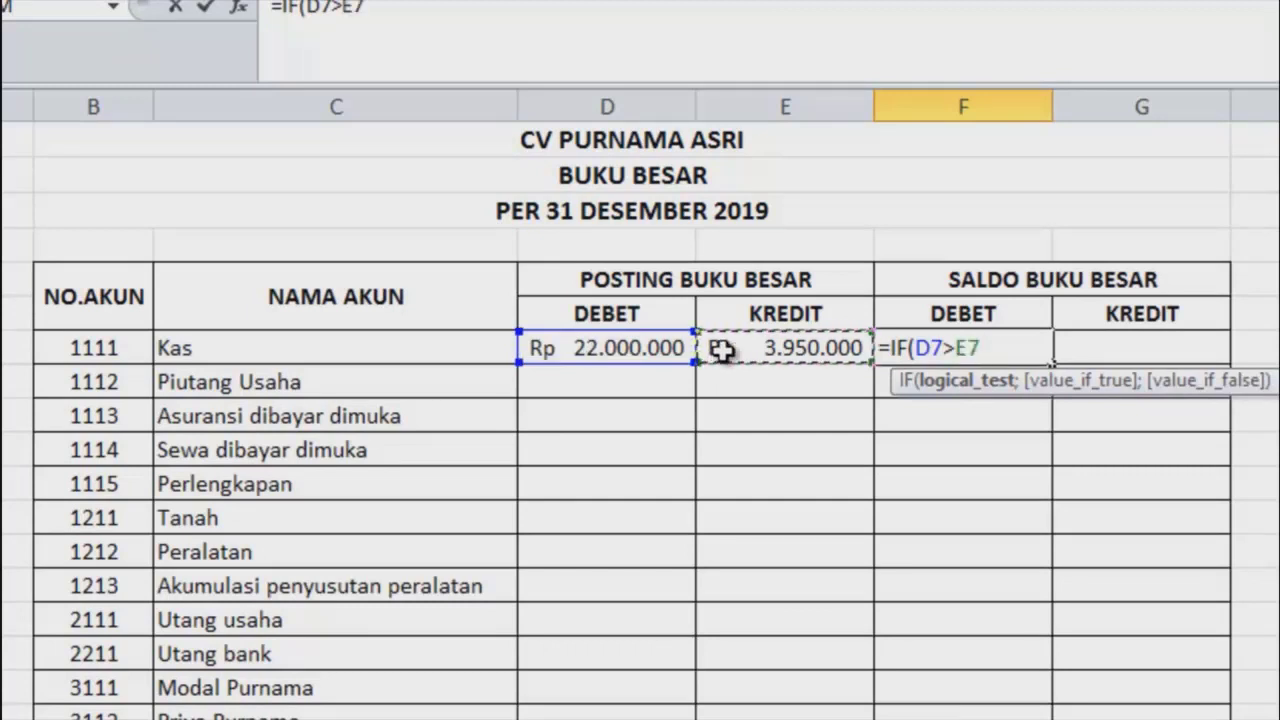
pyautogui.write(';')
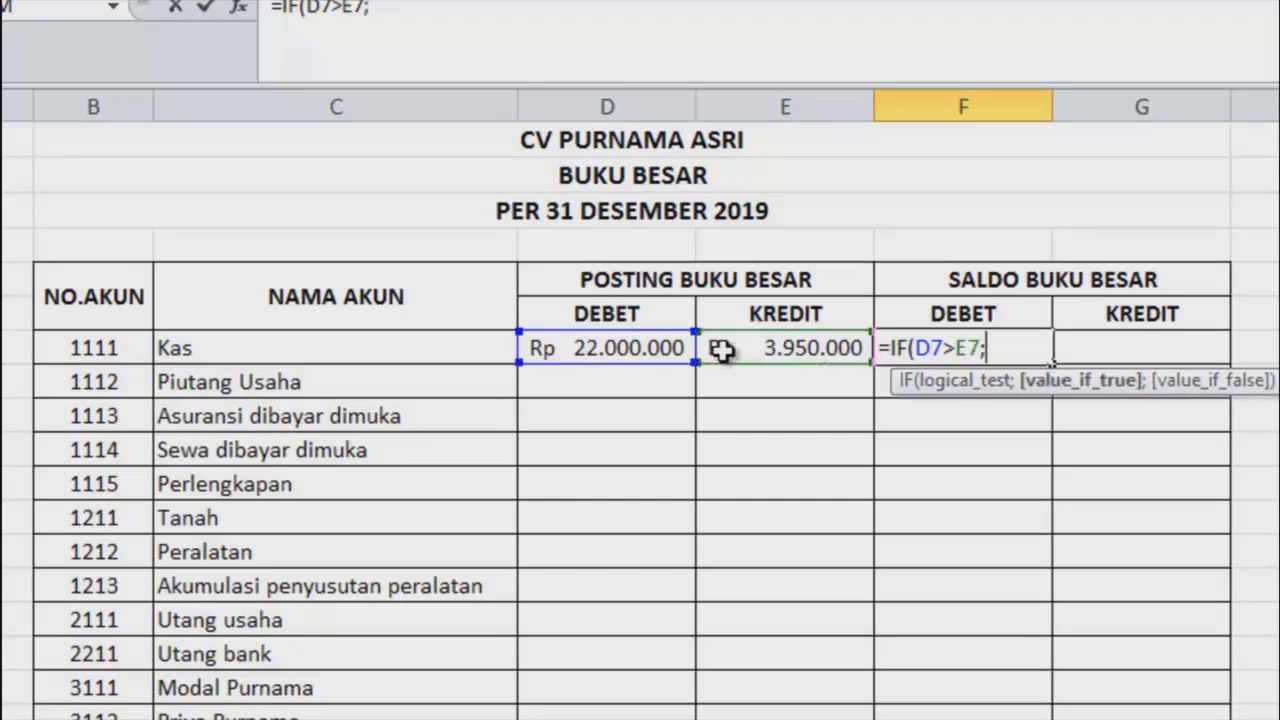
# Complete the debit balance IF so it returns D7-E7 when true and 0 when false
pyautogui.click(633, 348)
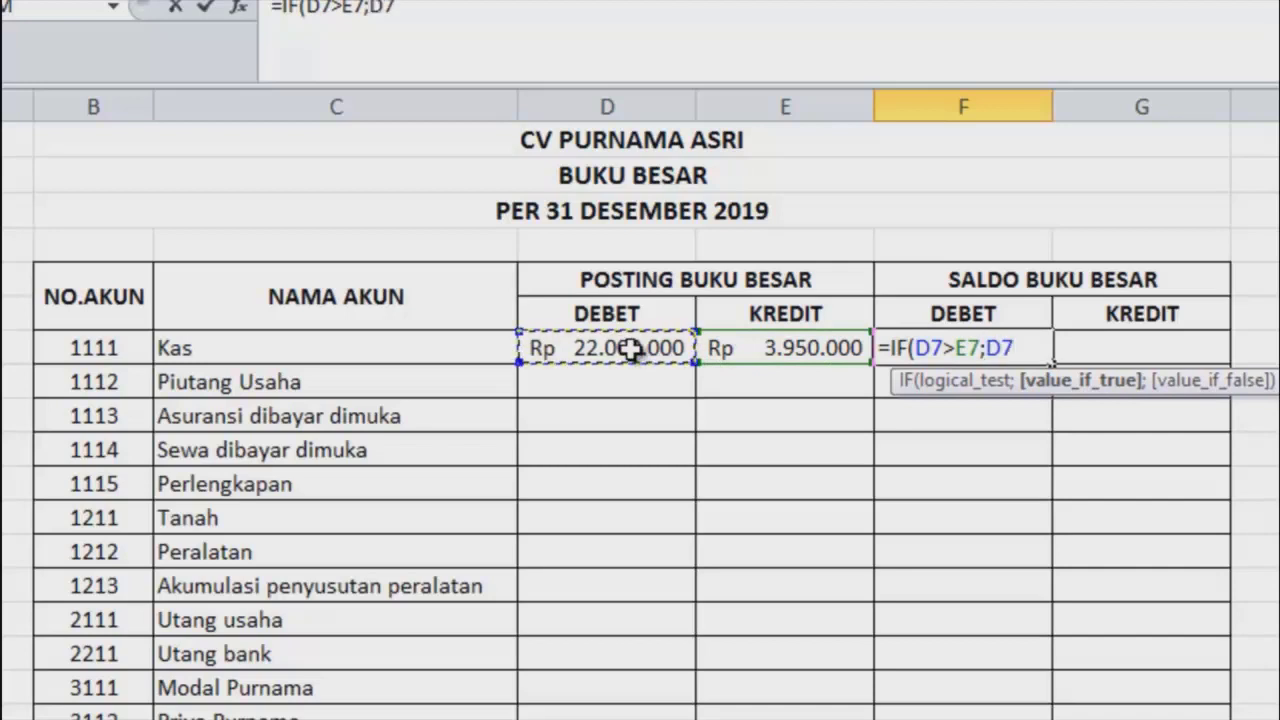
pyautogui.write('-')
pyautogui.click(786, 349)
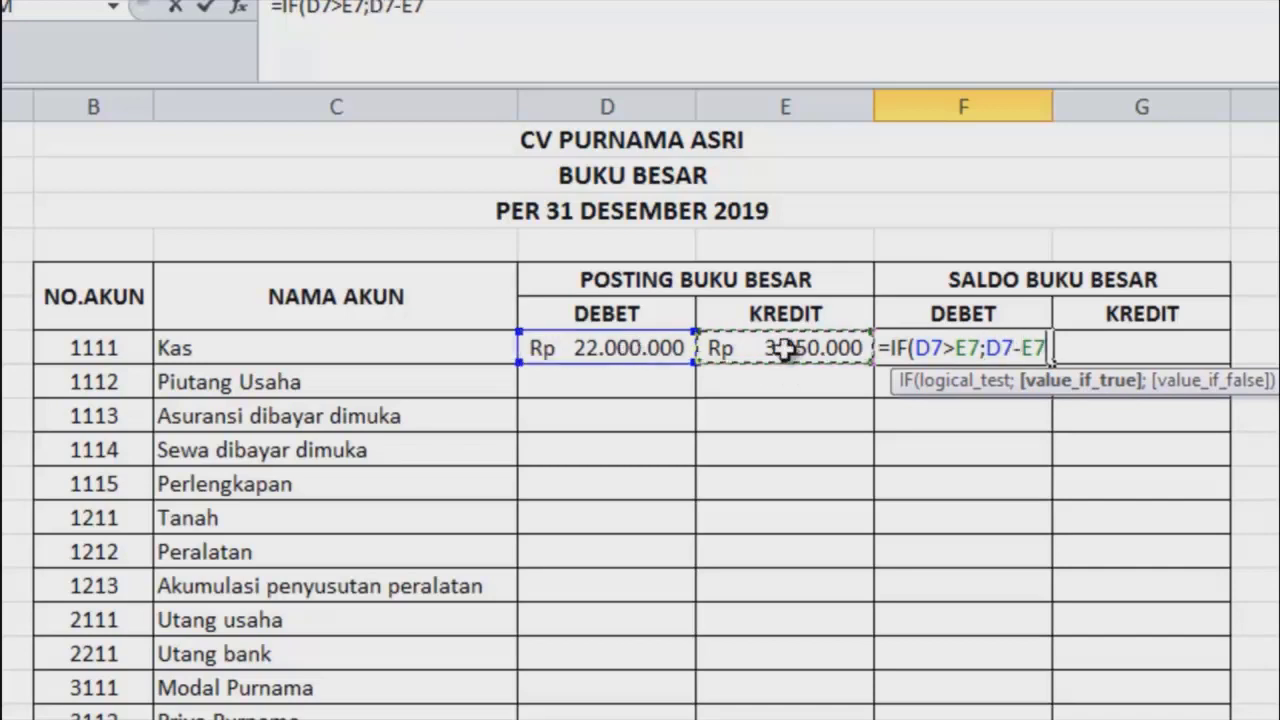
pyautogui.write(';')
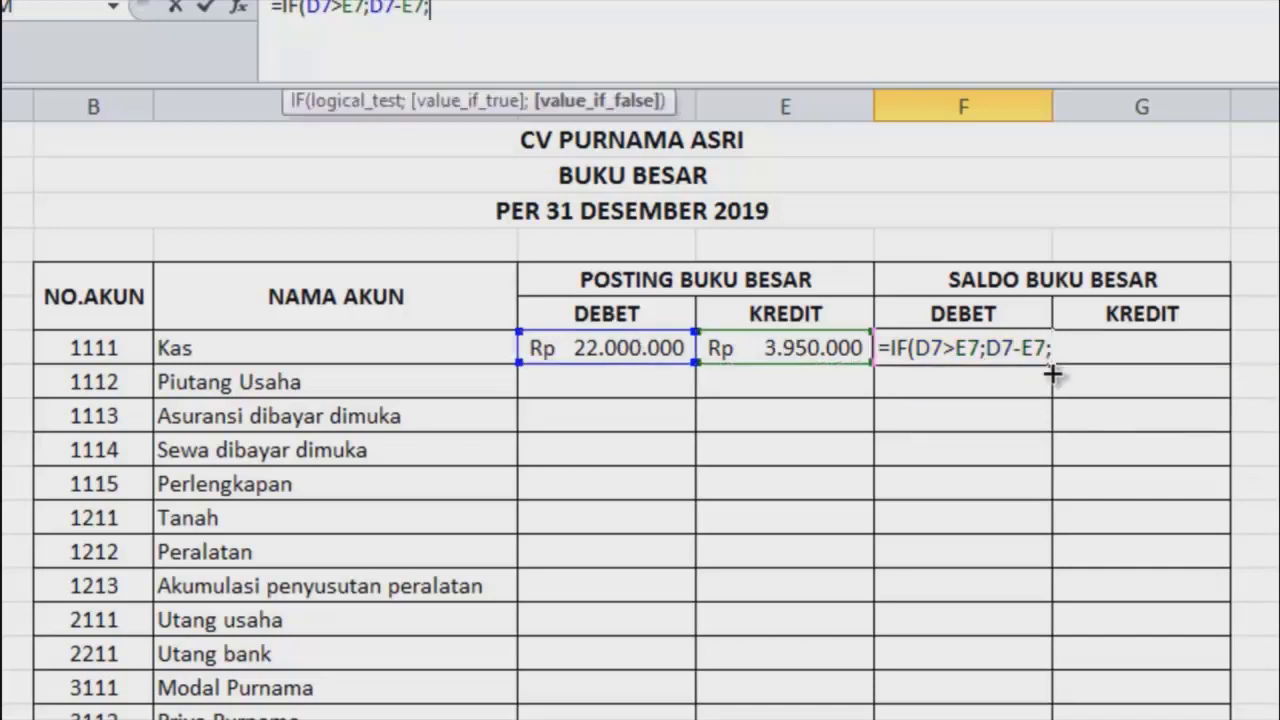
pyautogui.write('0)')
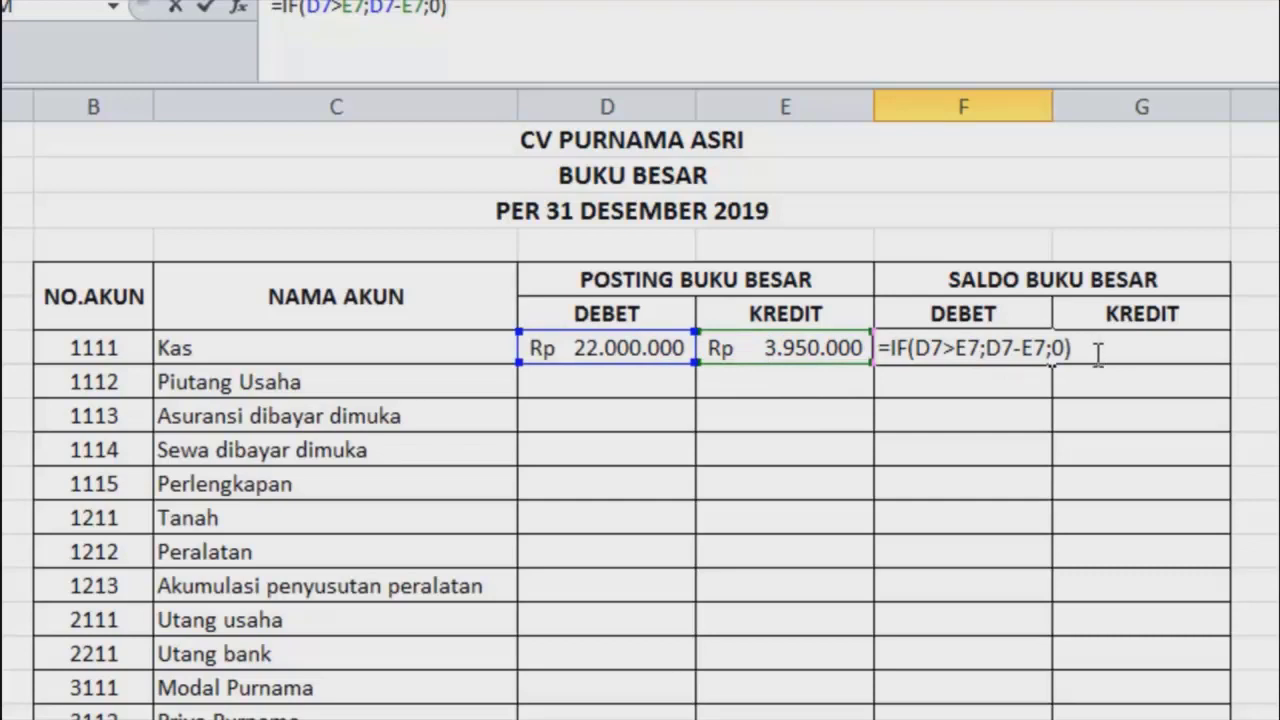
pyautogui.press('Return')
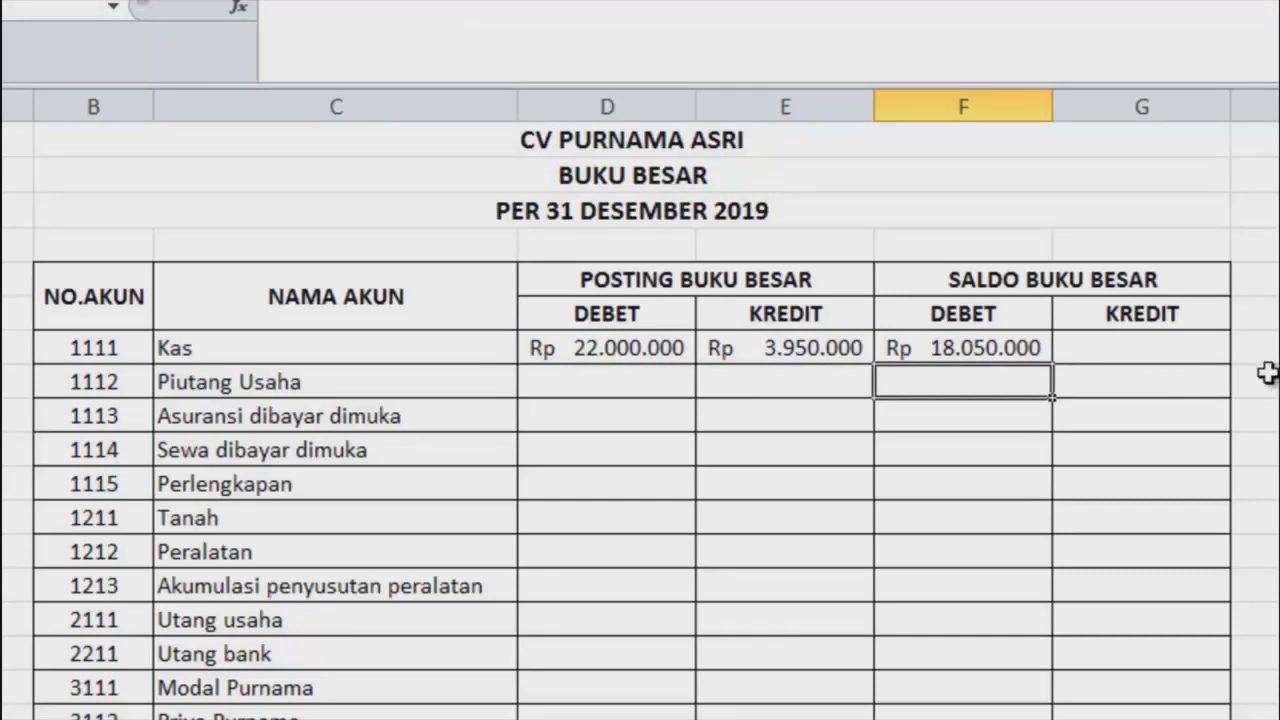
# Start an IF formula in G7, the SALDO BUKU BESAR credit for Kas, with the logical test E7>D7
pyautogui.click(1173, 357)
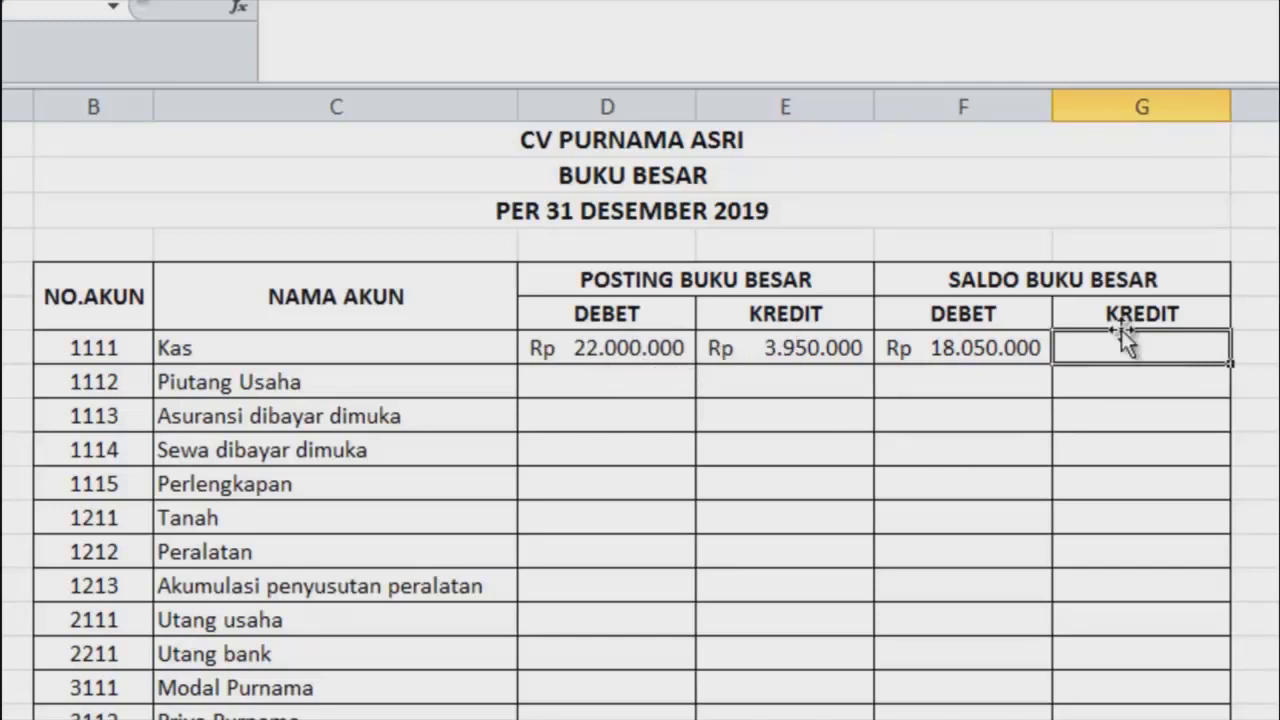
pyautogui.write('=')
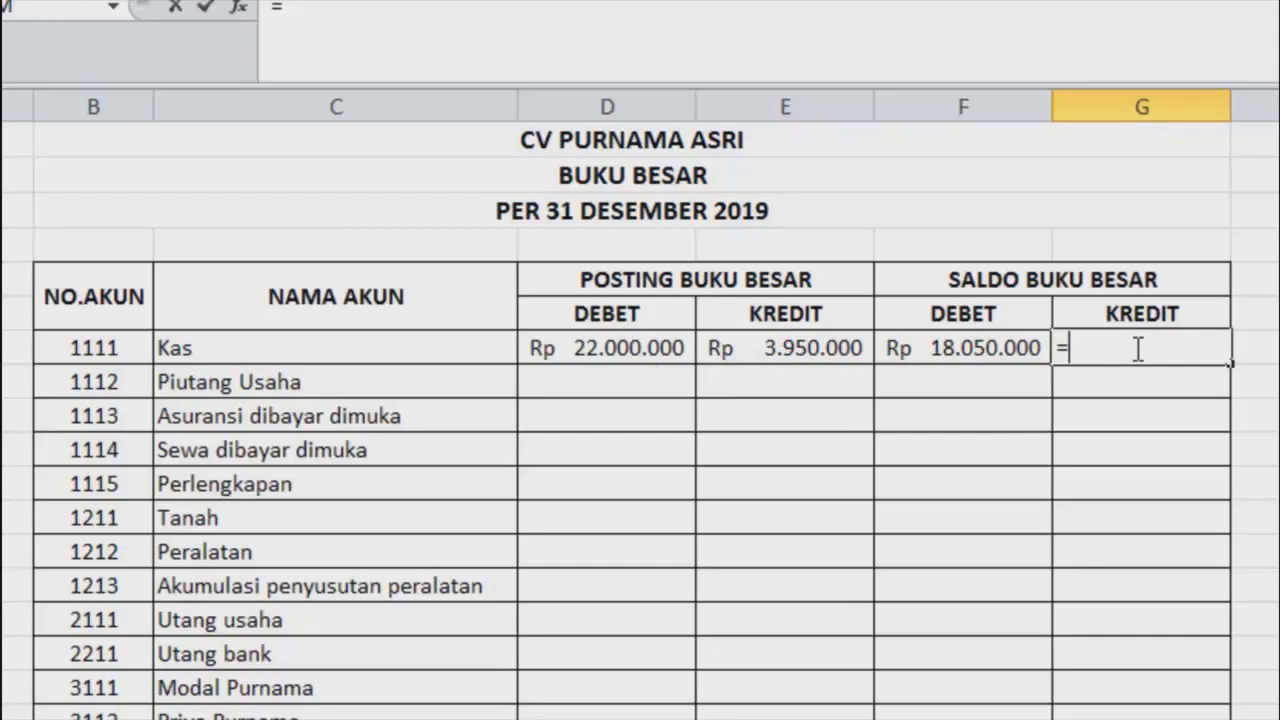
pyautogui.write('IF')
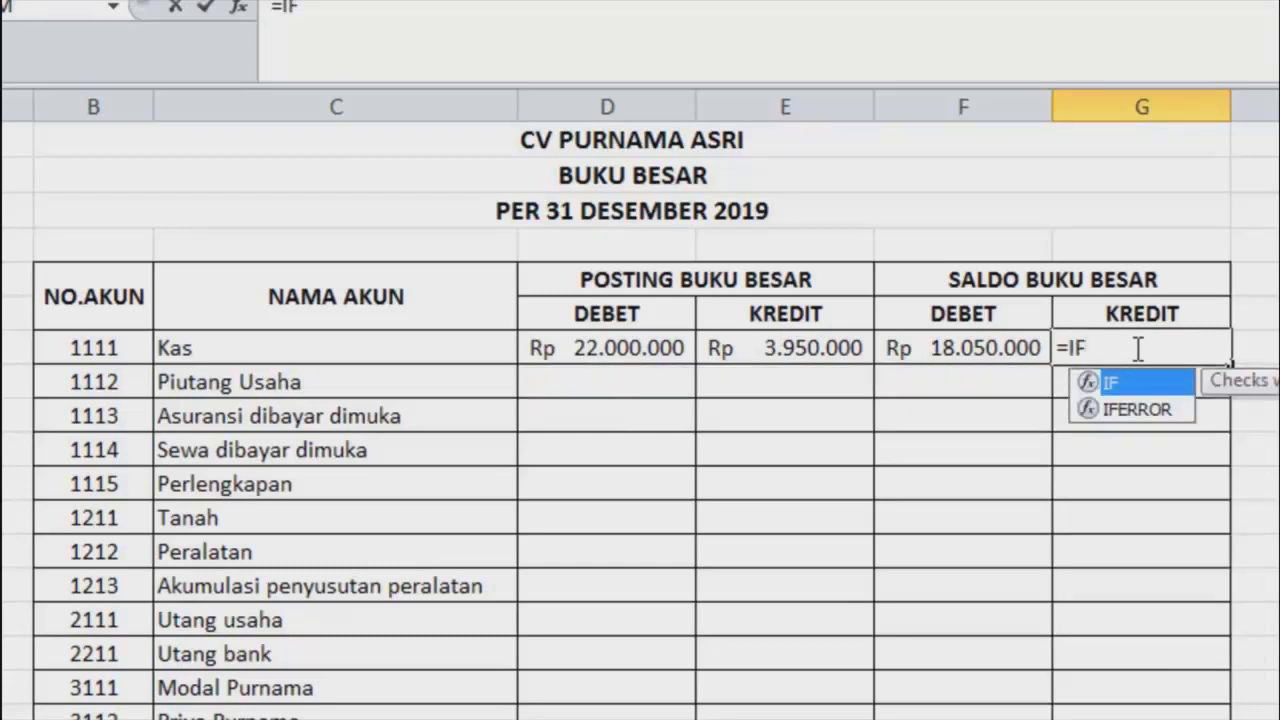
pyautogui.write('(')
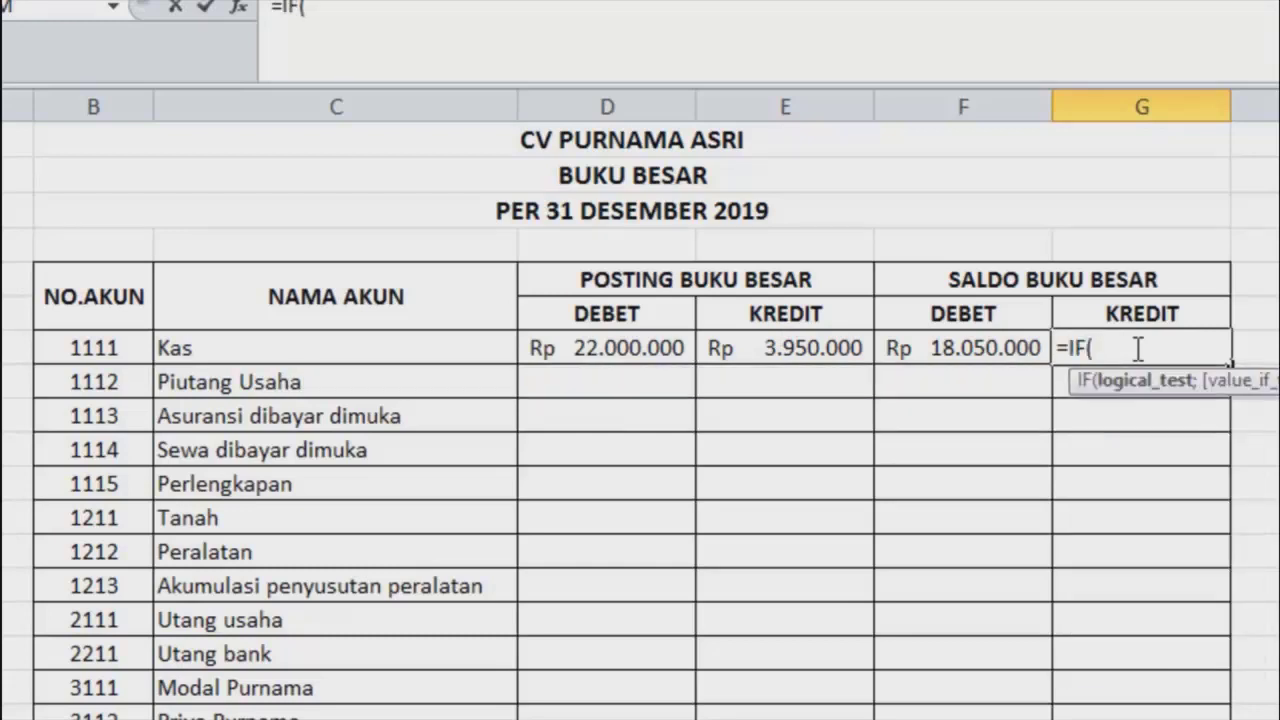
pyautogui.click(808, 346)
pyautogui.write('>')
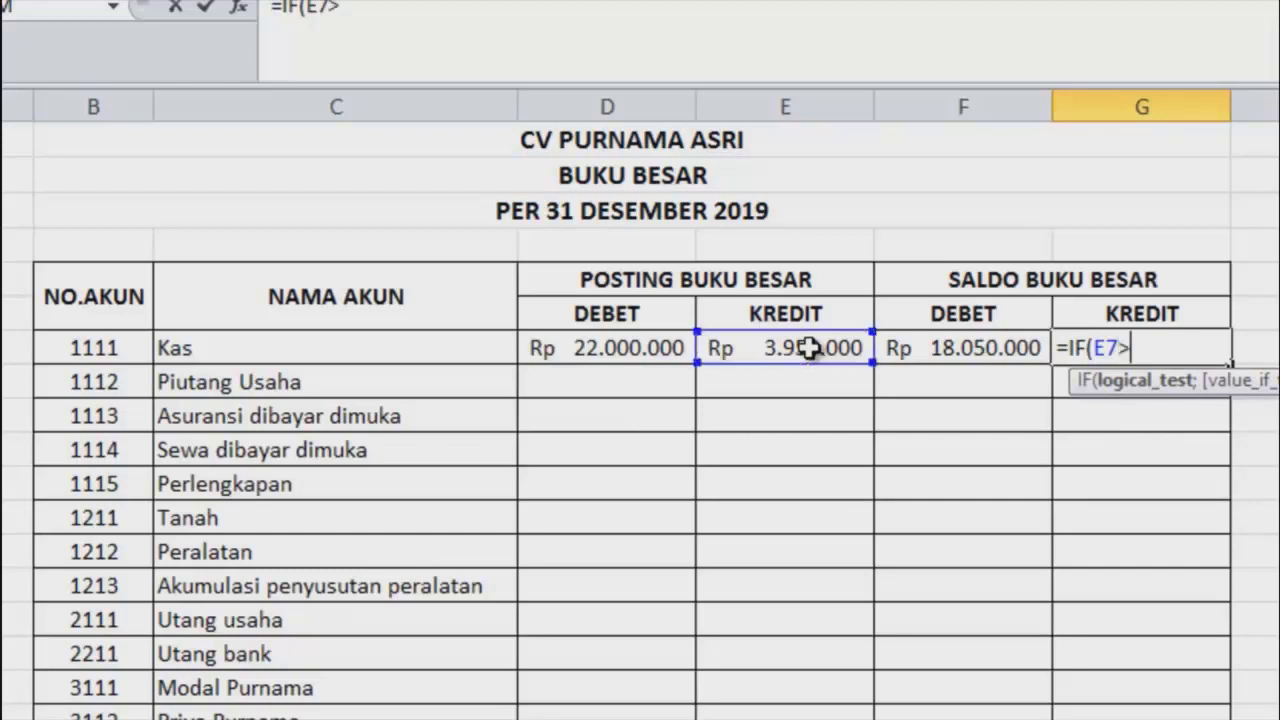
pyautogui.click(665, 342)
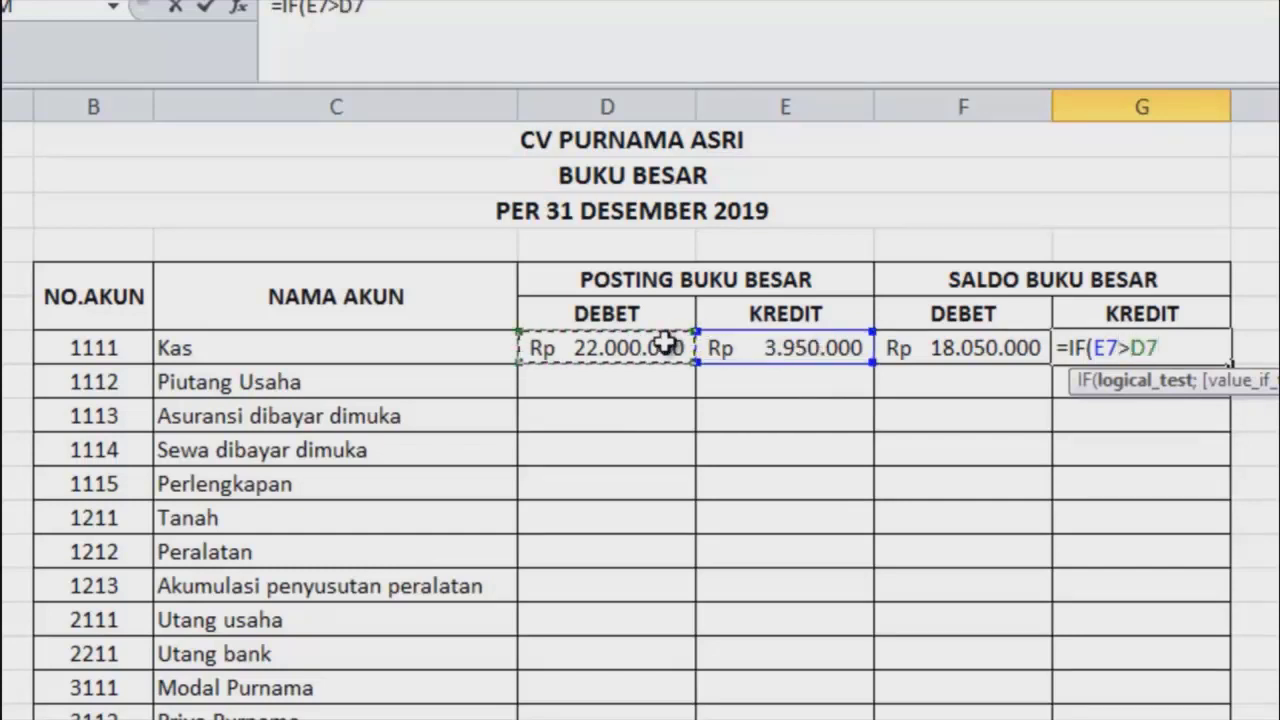
pyautogui.write(';')
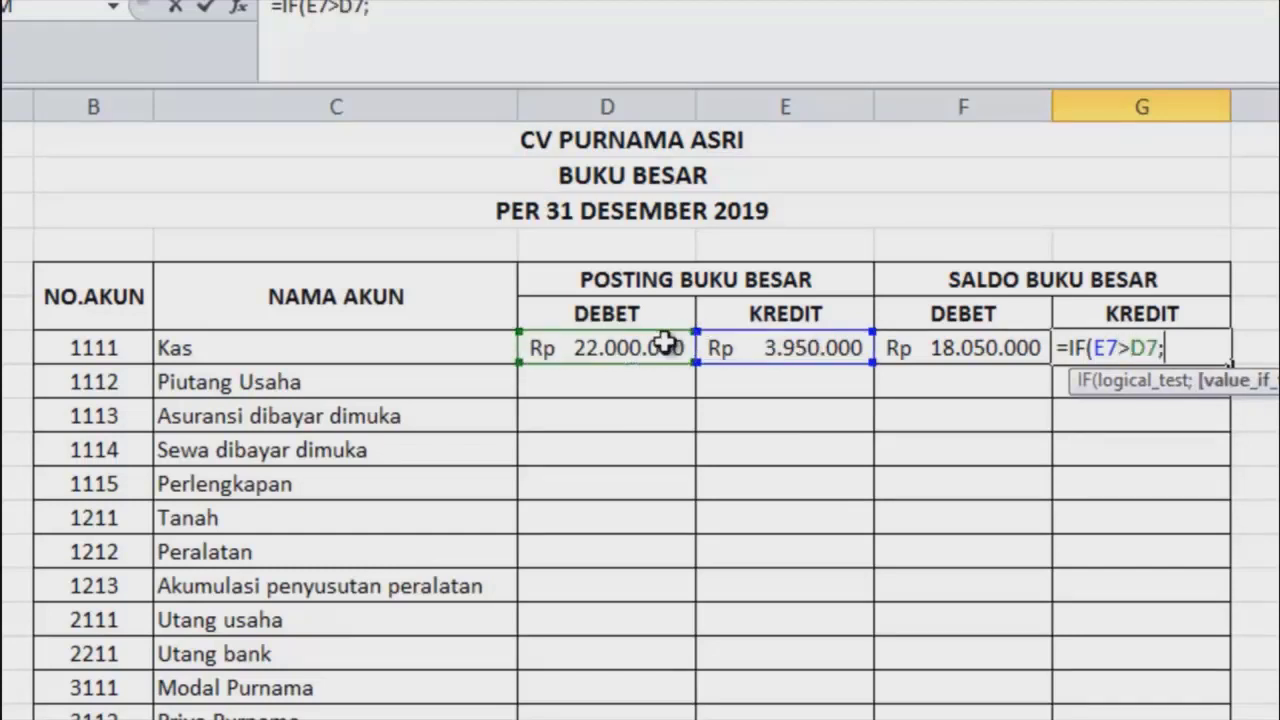
# Complete the credit balance IF so it returns E7-D7 when true and 0 when false
pyautogui.click(766, 344)
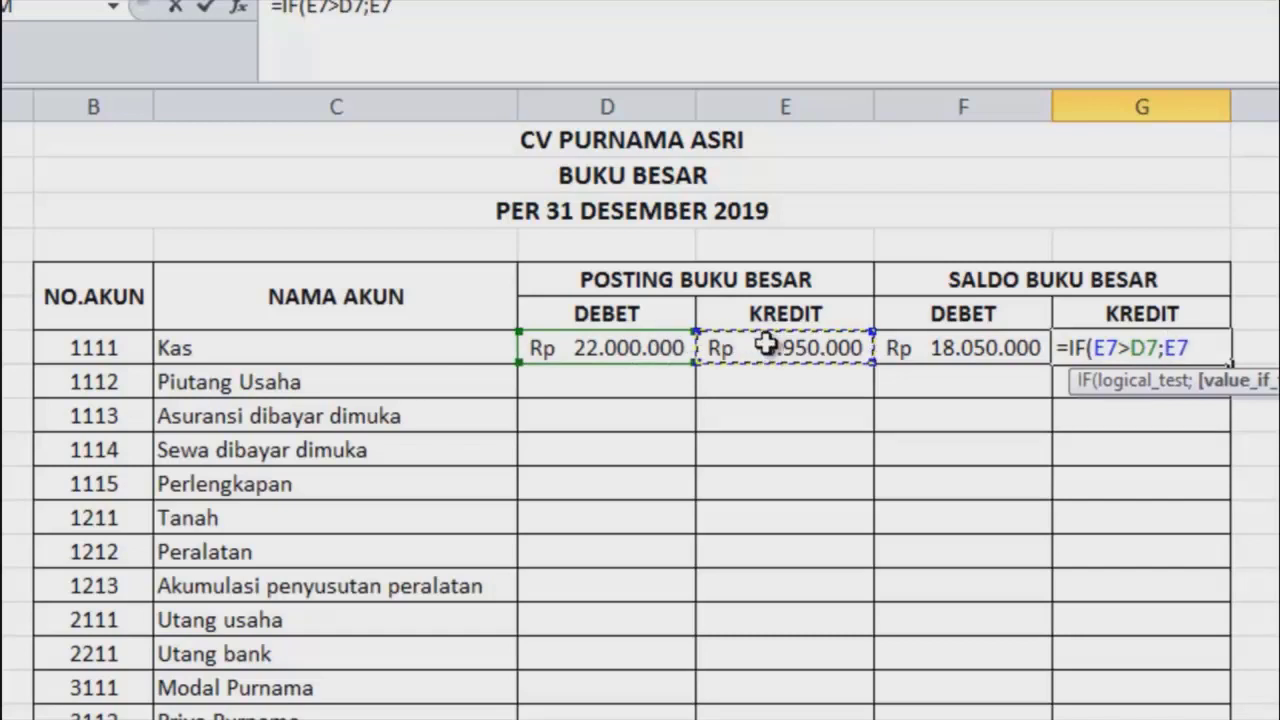
pyautogui.write('-')
pyautogui.click(674, 346)
pyautogui.write(';')
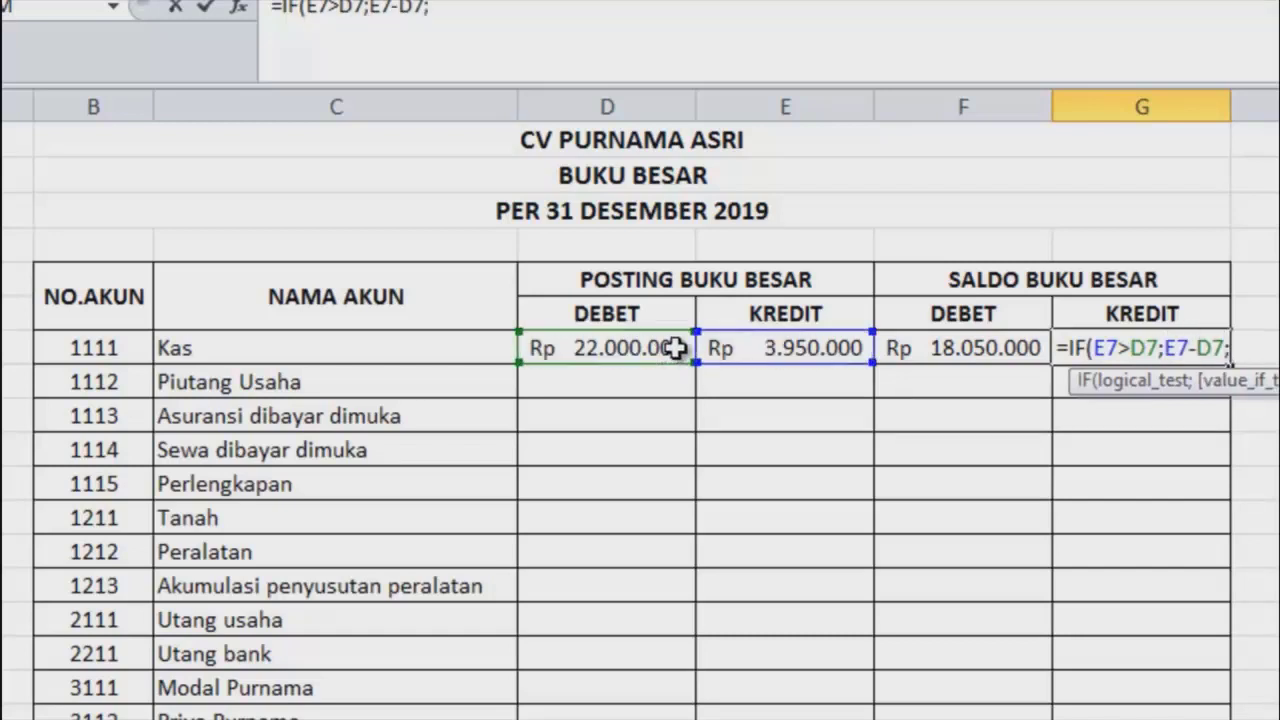
pyautogui.write('0)')
pyautogui.press('Return')
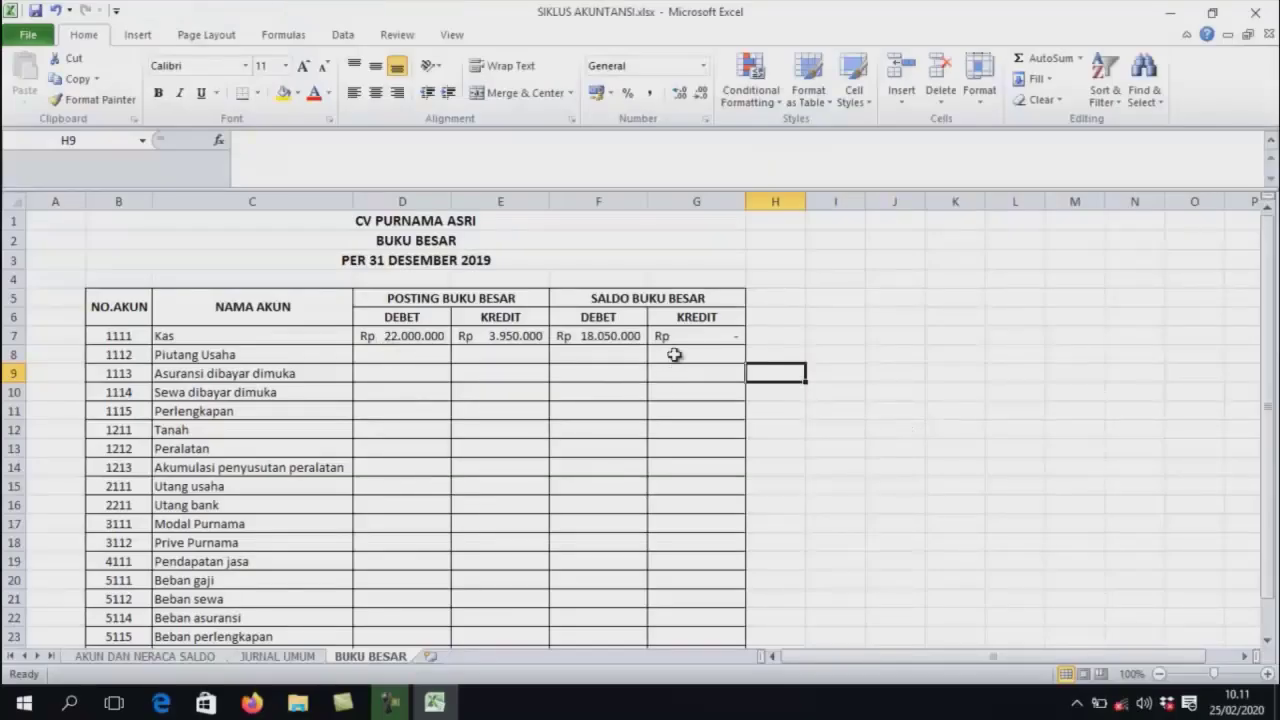
# Fill the Kas formulas in D7:G7 down through row 24 for all remaining accounts
pyautogui.click(390, 336)
pyautogui.moveTo(449, 338); pyautogui.dragTo(678, 343)
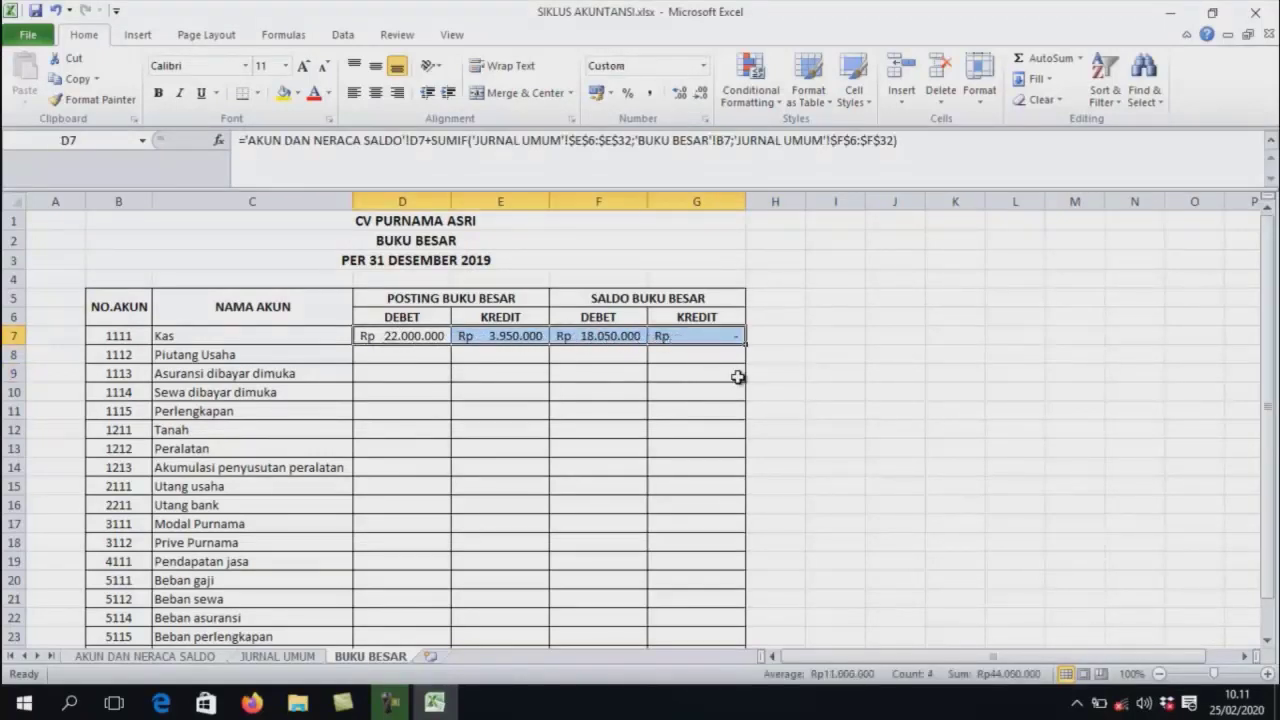
pyautogui.moveTo(746, 349); pyautogui.dragTo(757, 514)
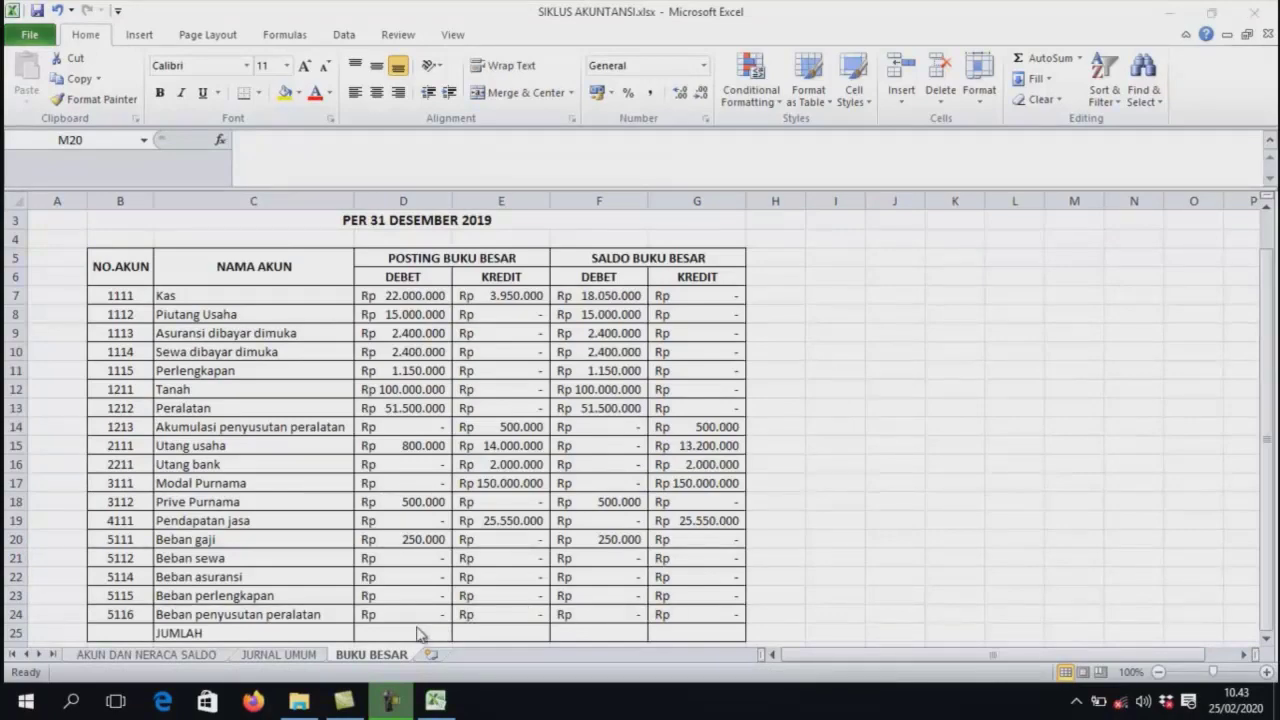
# Total the POSTING BUKU BESAR debit column in the JUMLAH row by entering =SUM(D7:D24) in D25
pyautogui.click(394, 632)
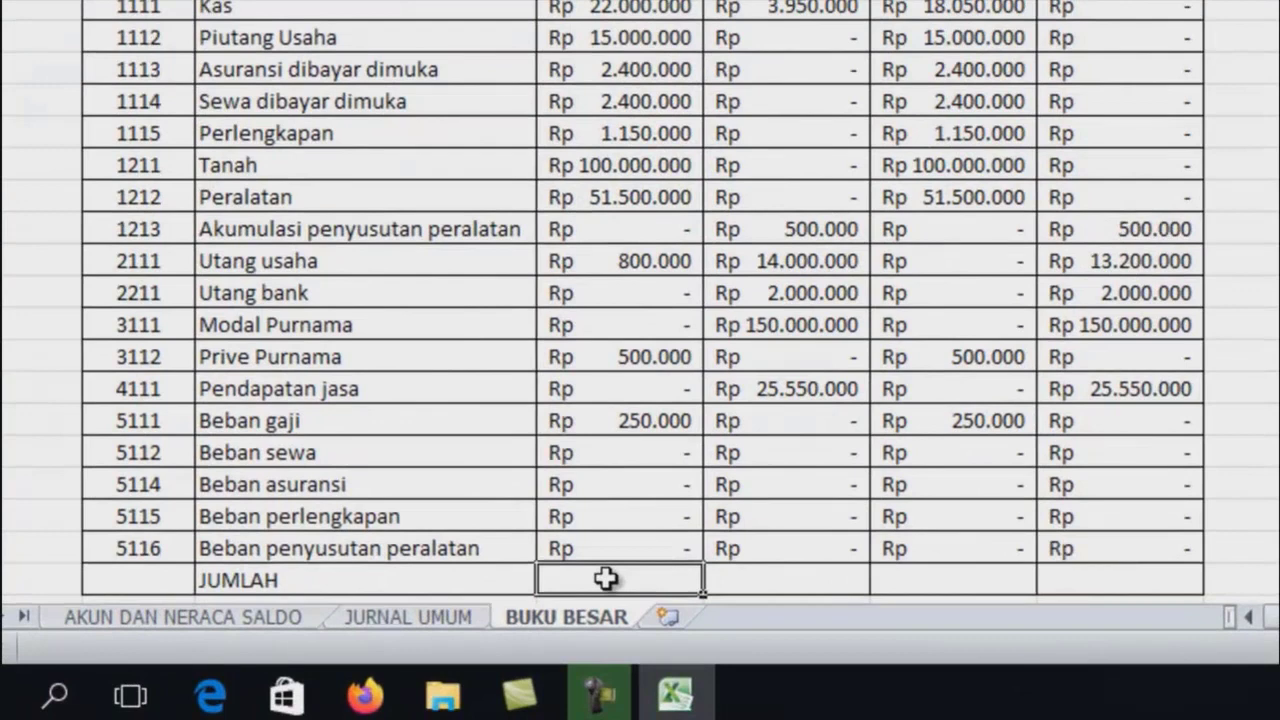
pyautogui.write('=')
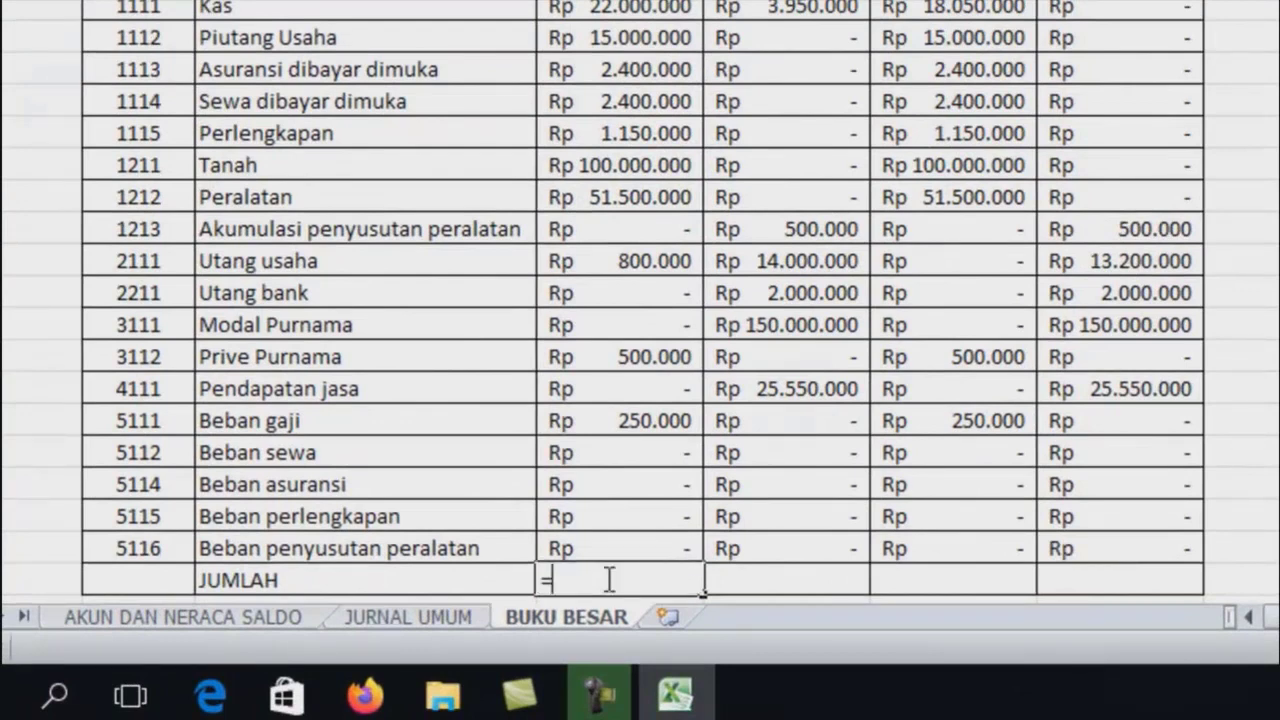
pyautogui.write('SUM')
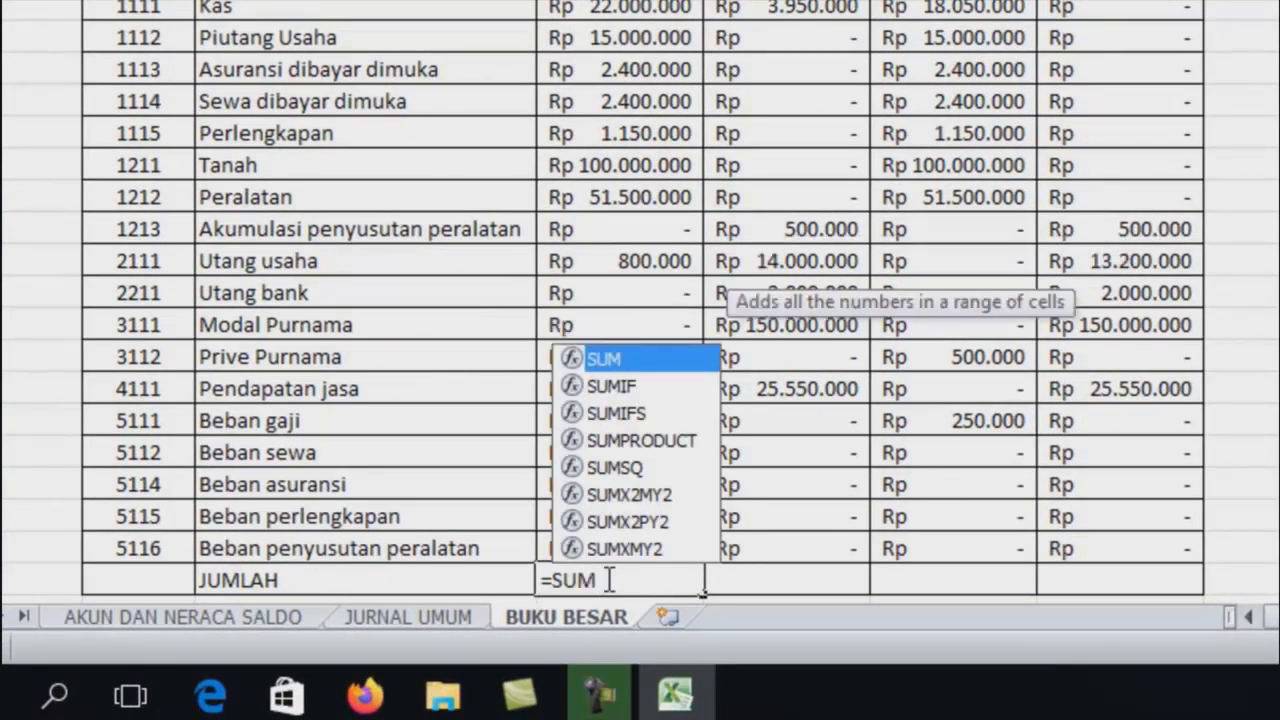
pyautogui.write('(')
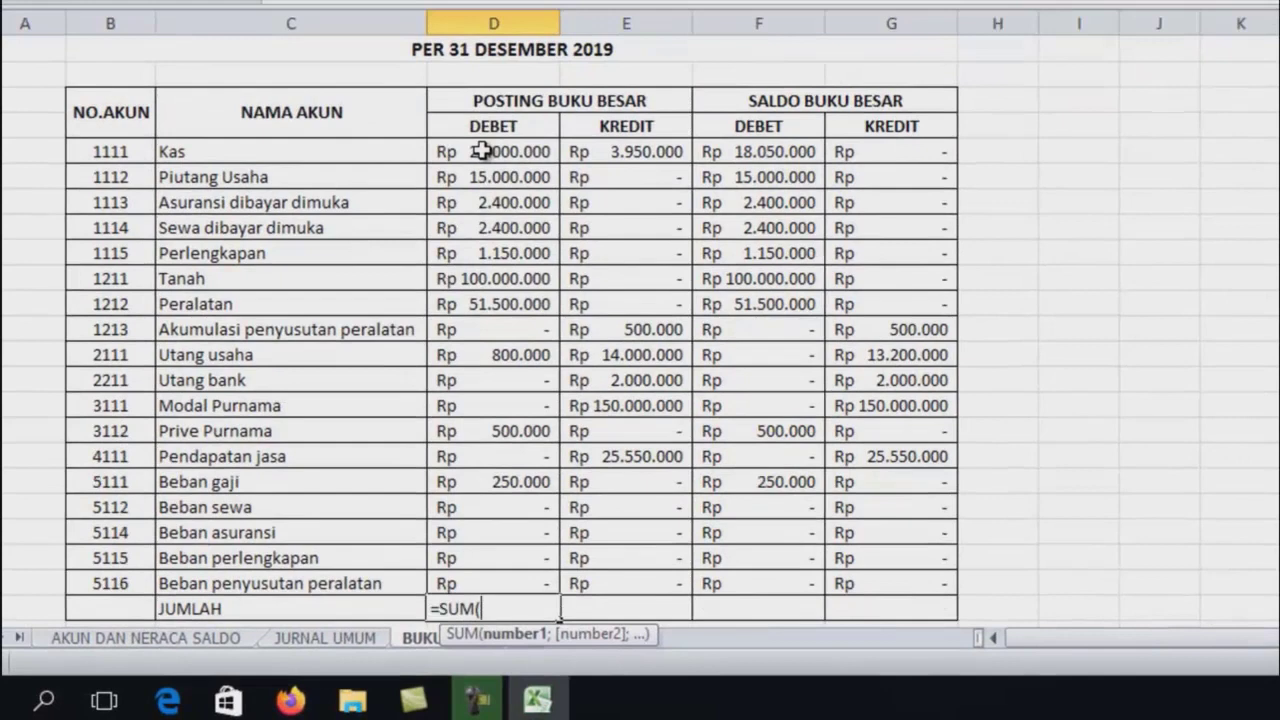
pyautogui.moveTo(483, 151); pyautogui.dragTo(496, 584)
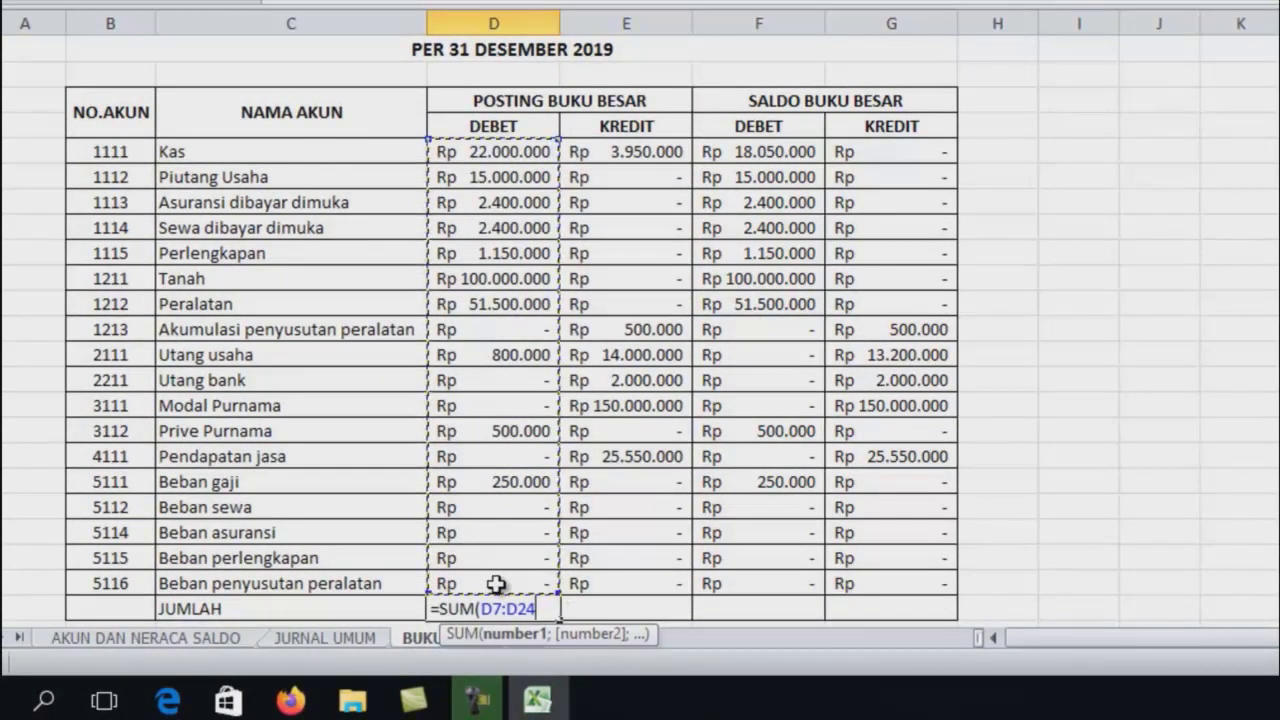
pyautogui.write(')')
pyautogui.press('Return')
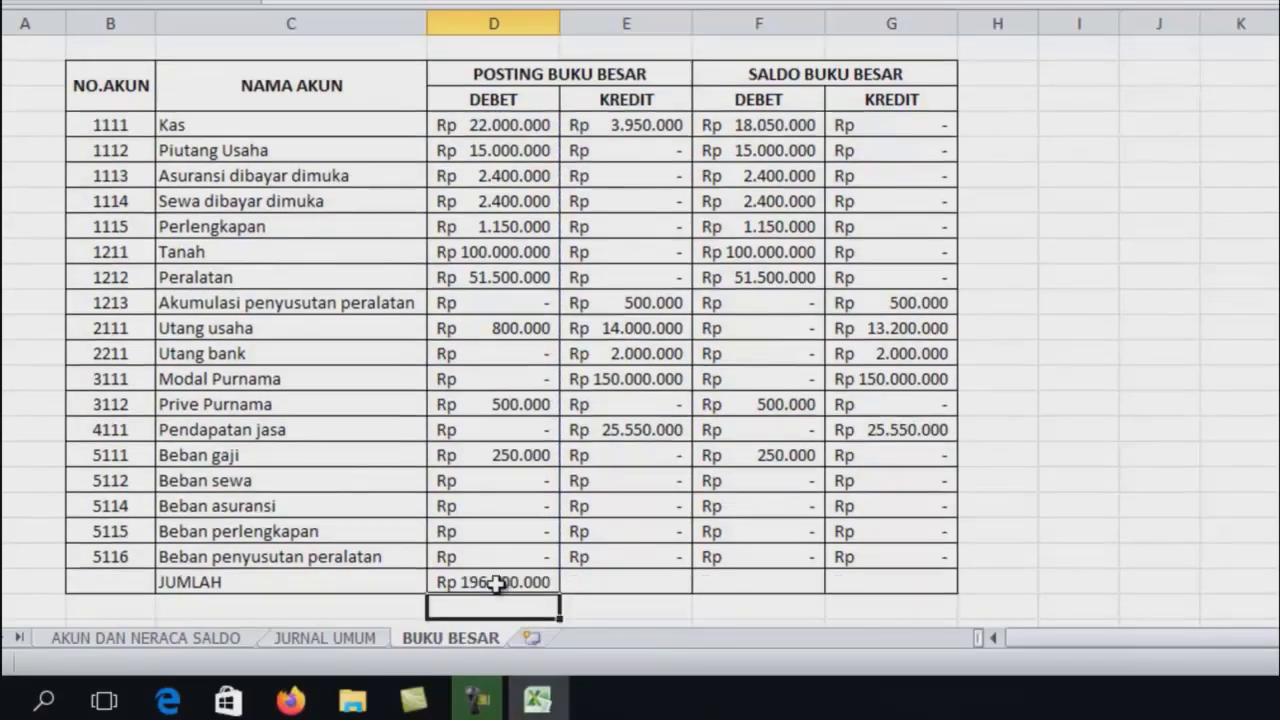
# Fill the JUMLAH formula from D25 across through G25 for the remaining debit and credit columns
pyautogui.click(510, 605)
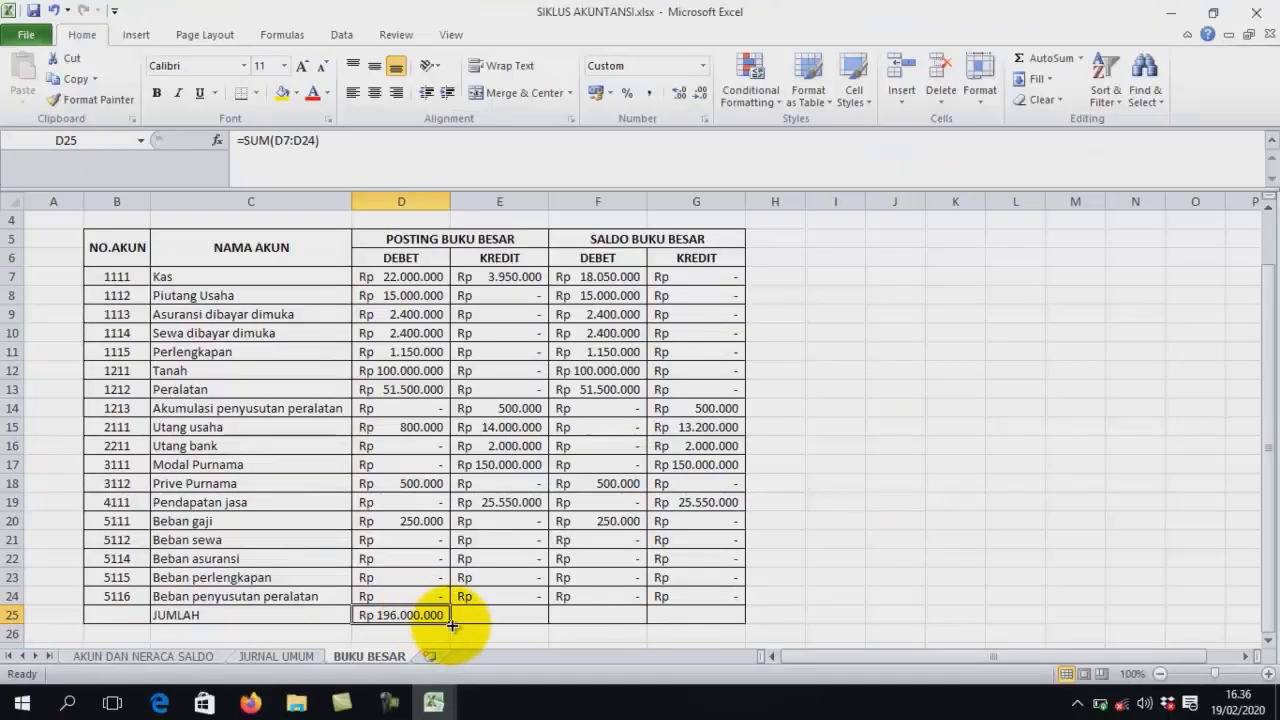
pyautogui.moveTo(452, 625); pyautogui.dragTo(713, 617)
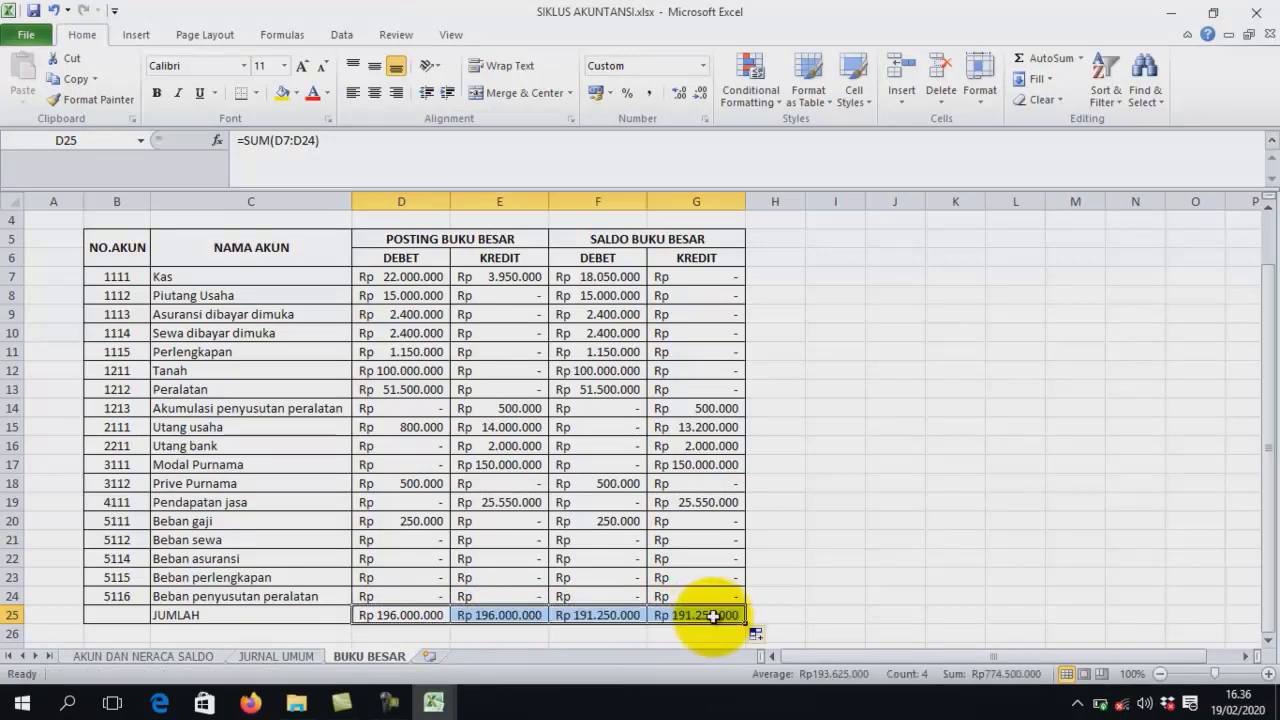
pyautogui.click(844, 595)
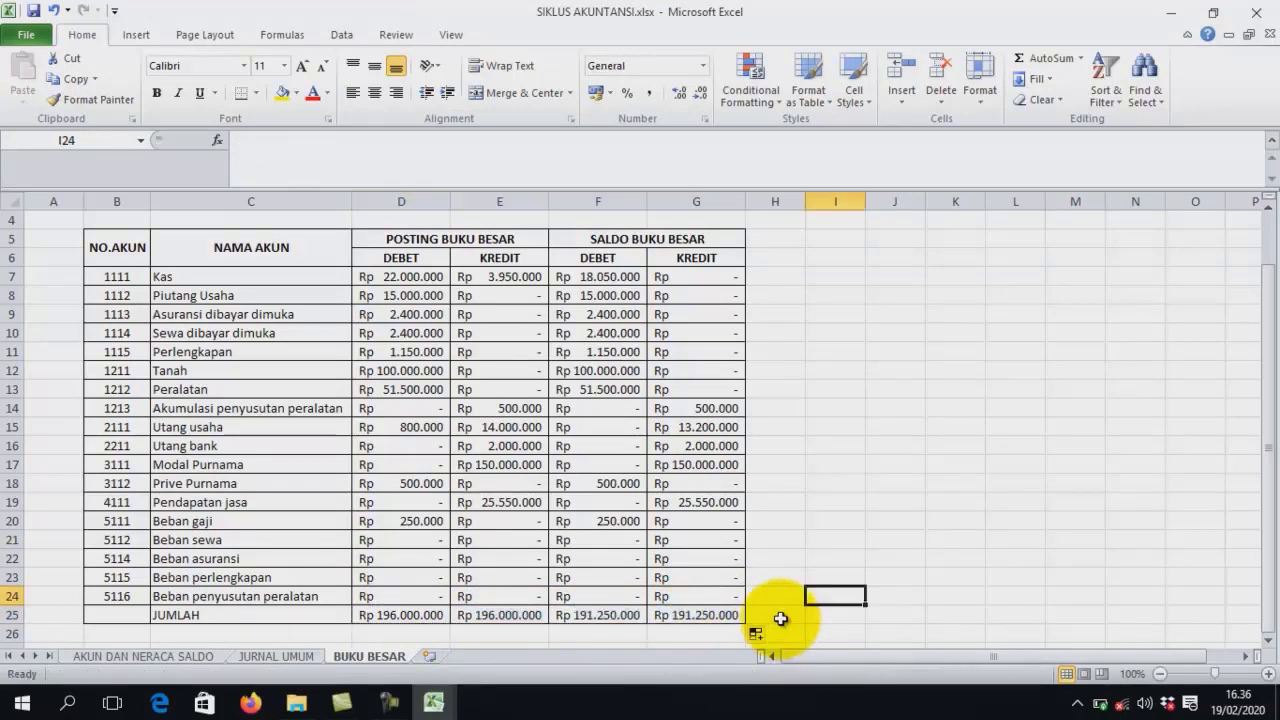